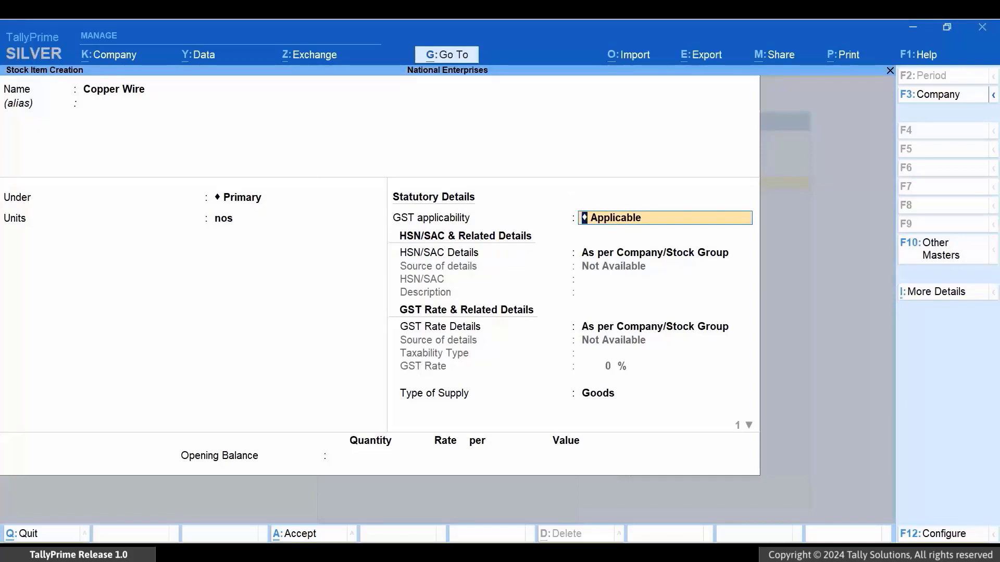
# - Specify the Copper Wire item's HSN/SAC details directly, with code 7408 and description "Copper Wire - Of Refined Copper"
pyautogui.press('Return')
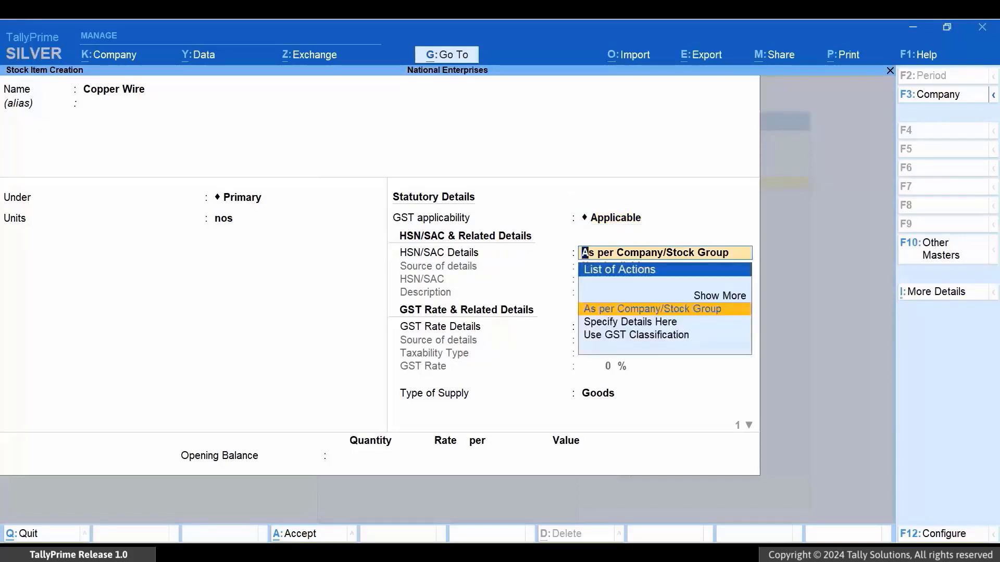
pyautogui.press('Down')
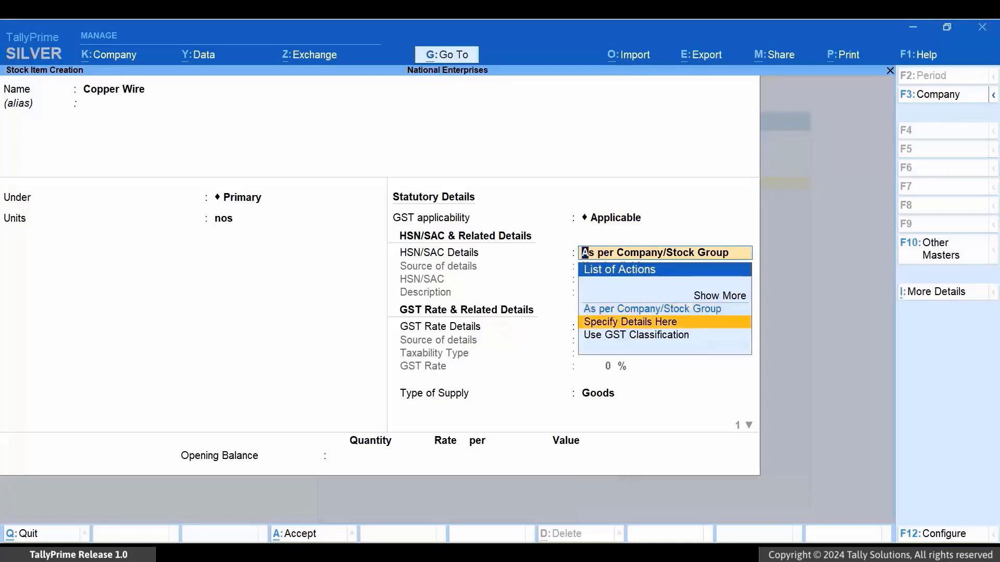
pyautogui.press('Return')
pyautogui.write('7408')
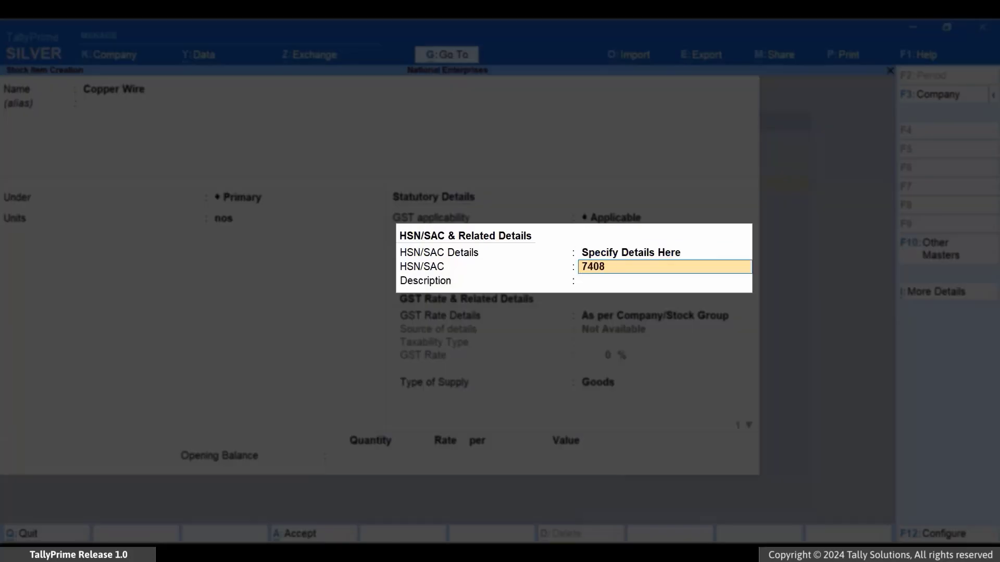
pyautogui.press('Return')
pyautogui.write('Copper Wire - Of Refined Copper')
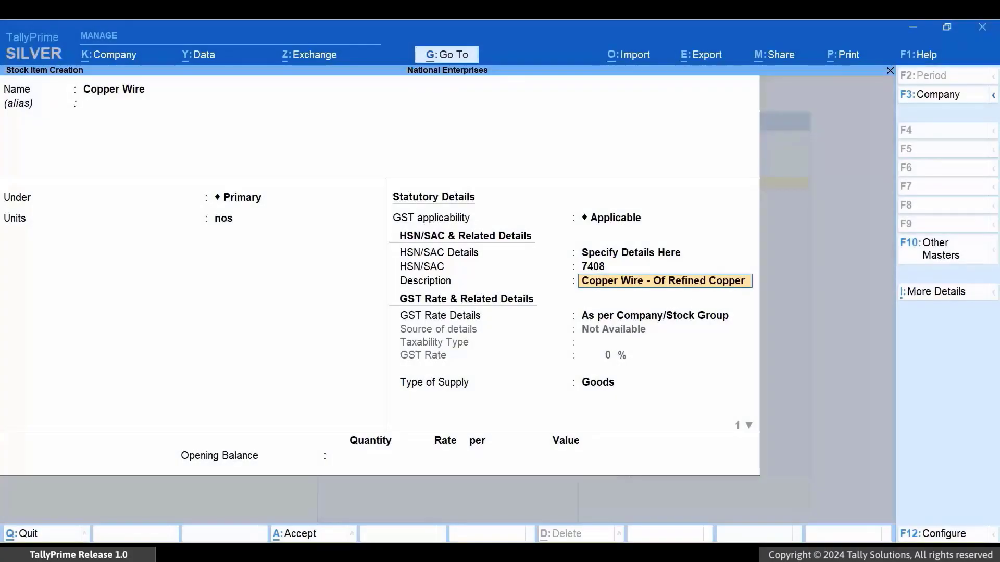
# - Specify the item's GST rate details directly, with taxability type Taxable and a GST rate of 18%
pyautogui.press('Return')
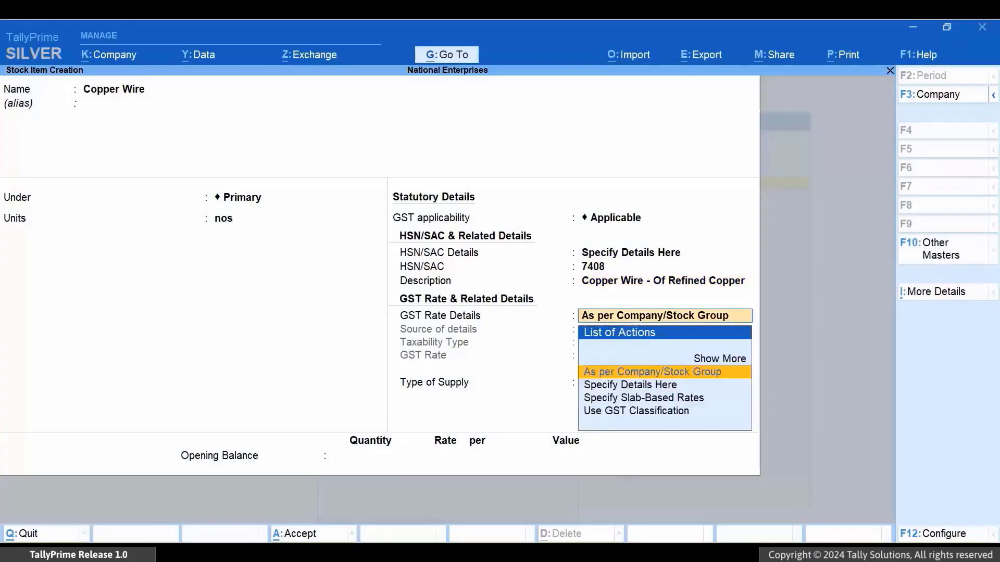
pyautogui.press('Down')
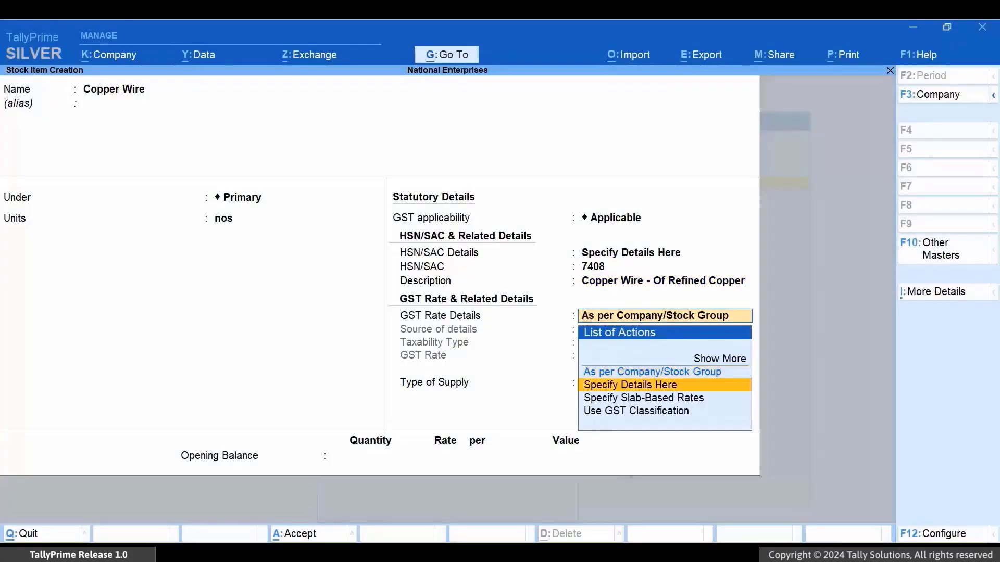
pyautogui.press('Return')
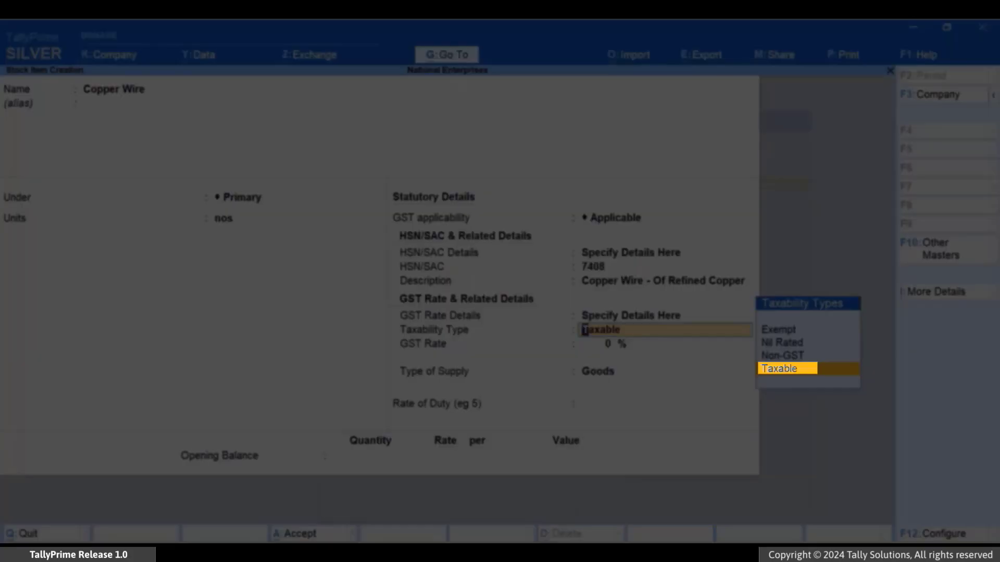
pyautogui.press('Return')
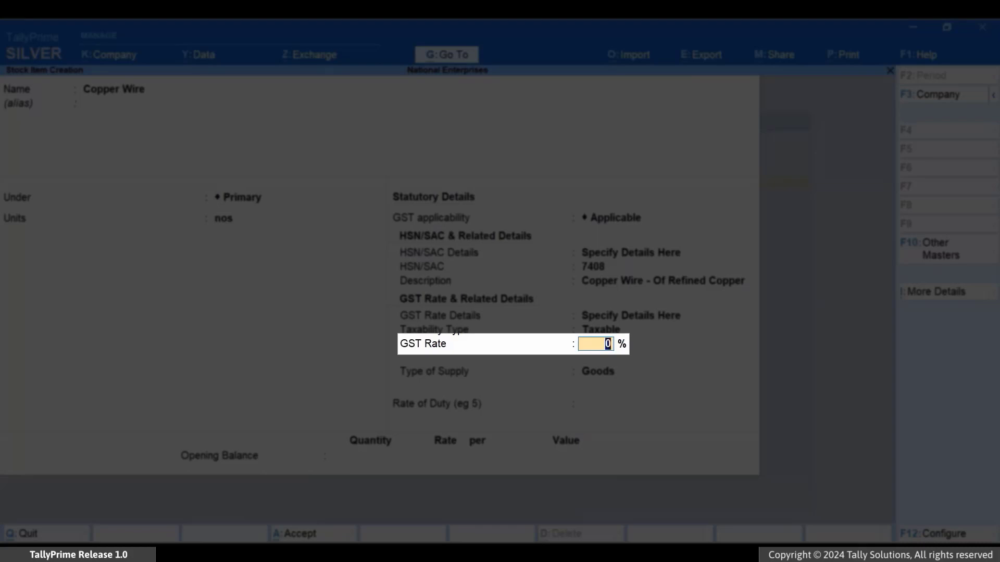
pyautogui.write('18')
pyautogui.press('Return')
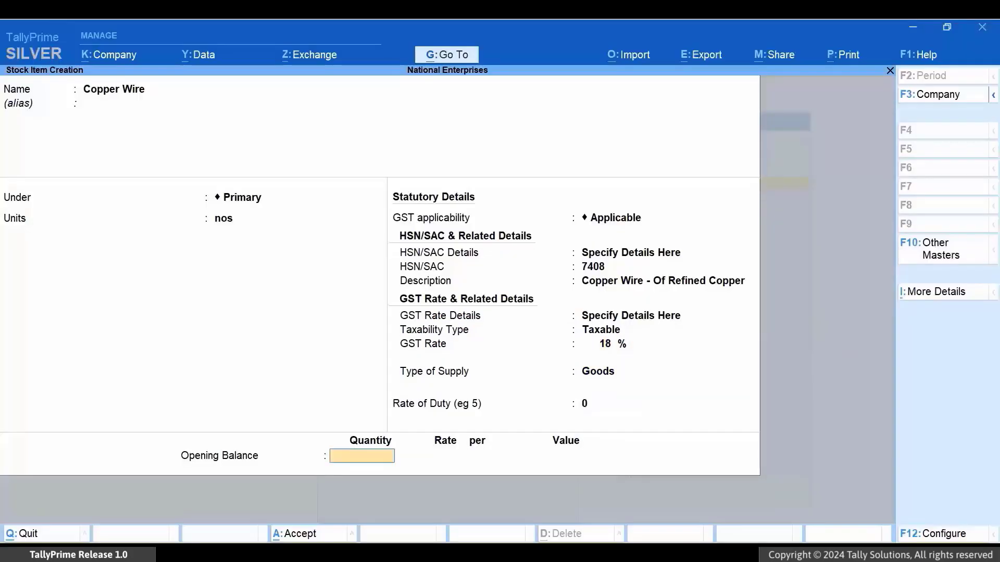
# - Enter an opening balance of 1,000 nos at a rate of 2,000 and save the Copper Wire stock item
pyautogui.press('Return')
pyautogui.write('1000')
pyautogui.press('Return')
pyautogui.write('2000')
pyautogui.press('Return')
pyautogui.press('ctrl')
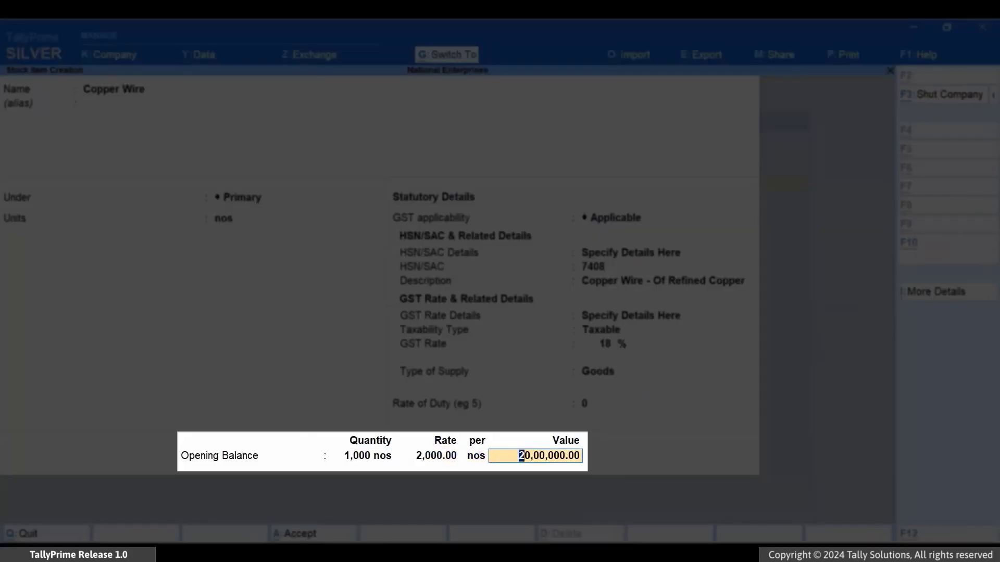
pyautogui.hotkey('ctrl', 'a')
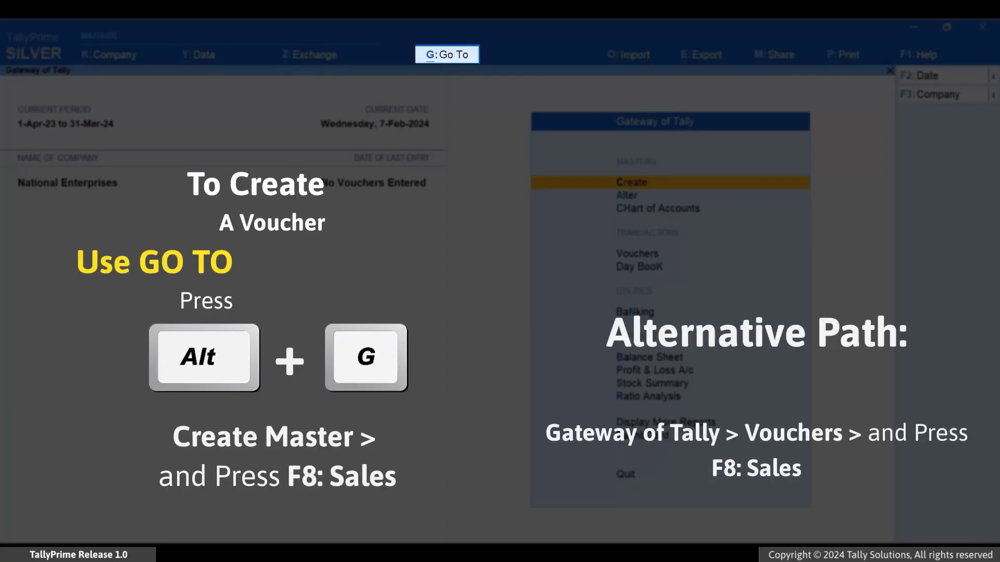
# - Start a new voucher and switch its type to Sales
pyautogui.hotkey('alt', 'g')
pyautogui.press('Up')
pyautogui.press('Up')
pyautogui.press('Up')
pyautogui.press('Up')
pyautogui.press('Up')
pyautogui.press('Return')
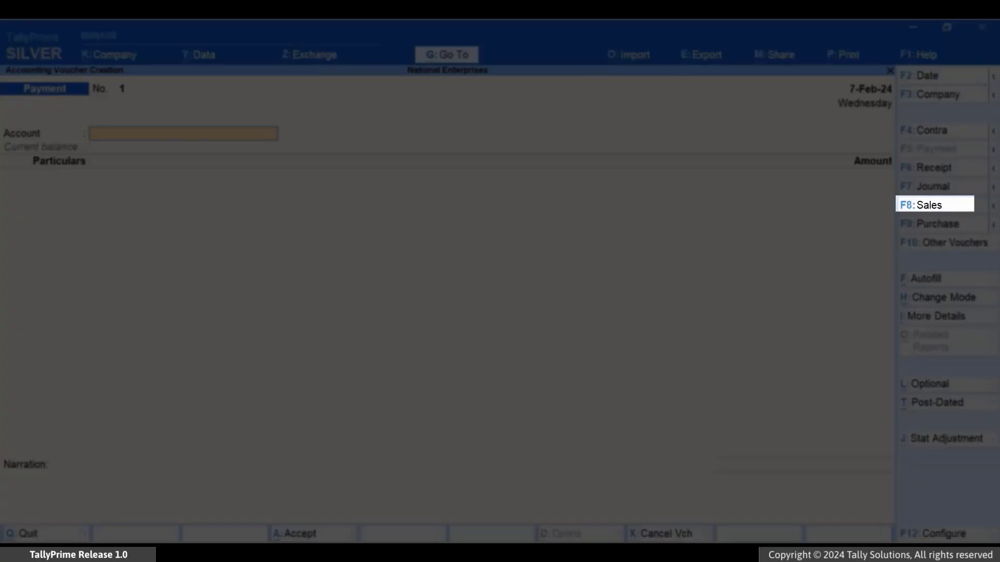
pyautogui.press('F8')
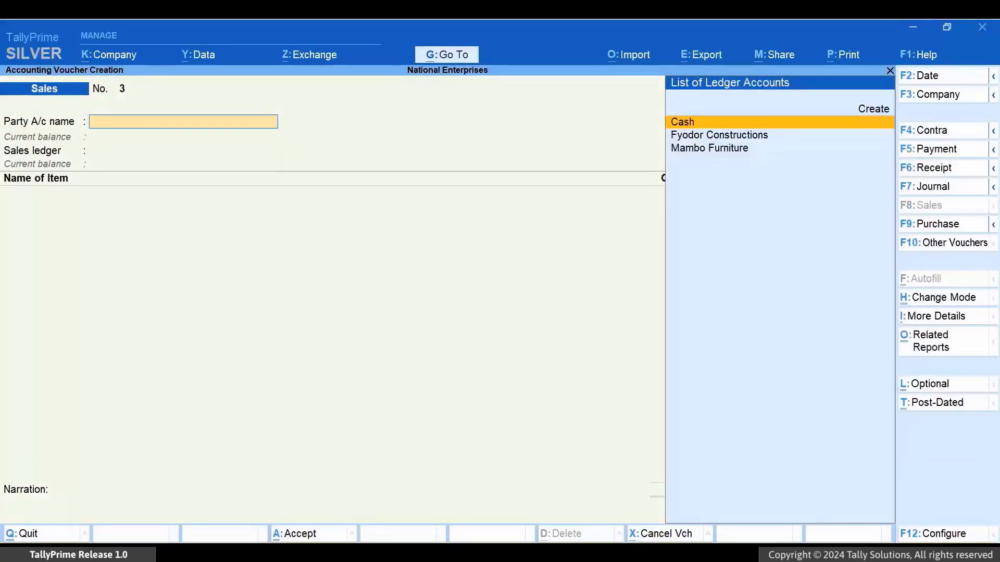
# - Set Fyodor Constructions as the party, accept its party details and choose Sales as the sales ledger
pyautogui.press('Down')
pyautogui.press('Return')
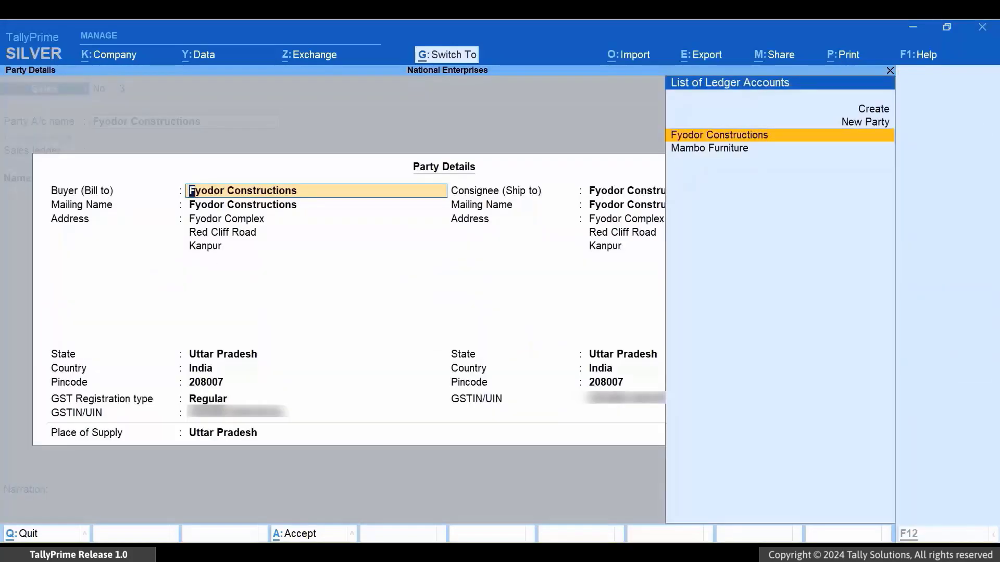
pyautogui.hotkey('ctrl', 'a')
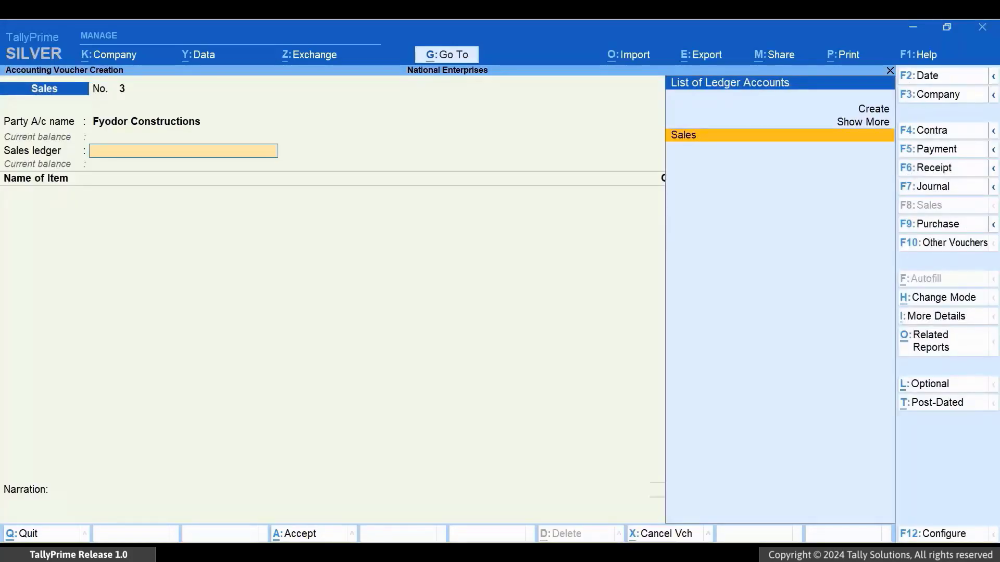
pyautogui.press('Return')
# - Add Emery Paper to the sales voucher with a quantity of 500 Kg at a rate of 100
pyautogui.write('E')
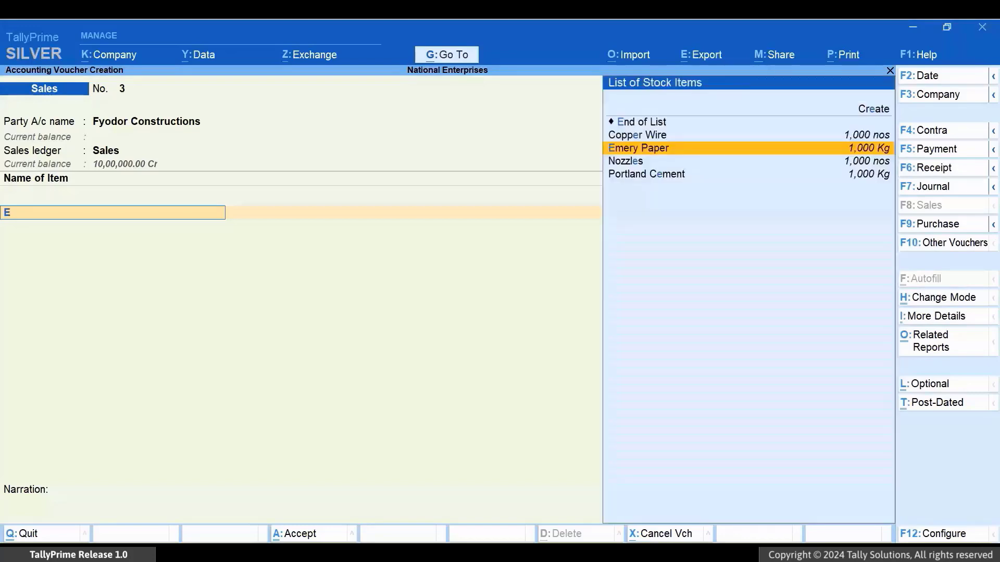
pyautogui.press('Return')
pyautogui.write('500')
pyautogui.press('Return')
pyautogui.write('100')
pyautogui.press('Return')
pyautogui.press('Return')
pyautogui.press('Return')
# - Add Nozzles to the sales voucher with a quantity of 500 nos at a rate of 500
pyautogui.write('Nozzles')
pyautogui.press('Return')
pyautogui.write('500')
pyautogui.press('Return')
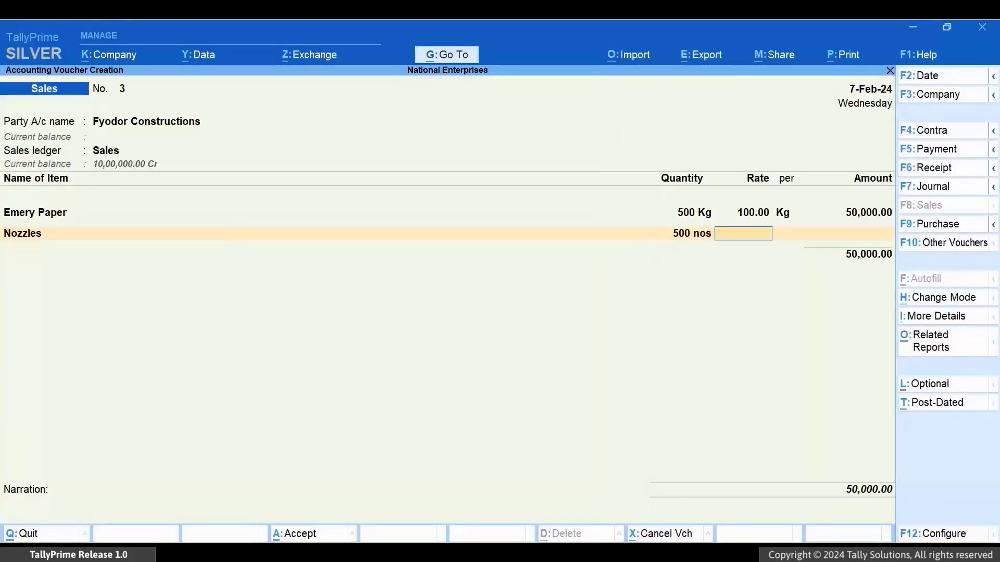
pyautogui.write('500')
pyautogui.press('Return')
pyautogui.press('Return')
pyautogui.press('Return')
# - Add Copper Wire to the sales voucher with a quantity of 500 nos at a rate of 2,000
pyautogui.write('Co')
pyautogui.press('Return')
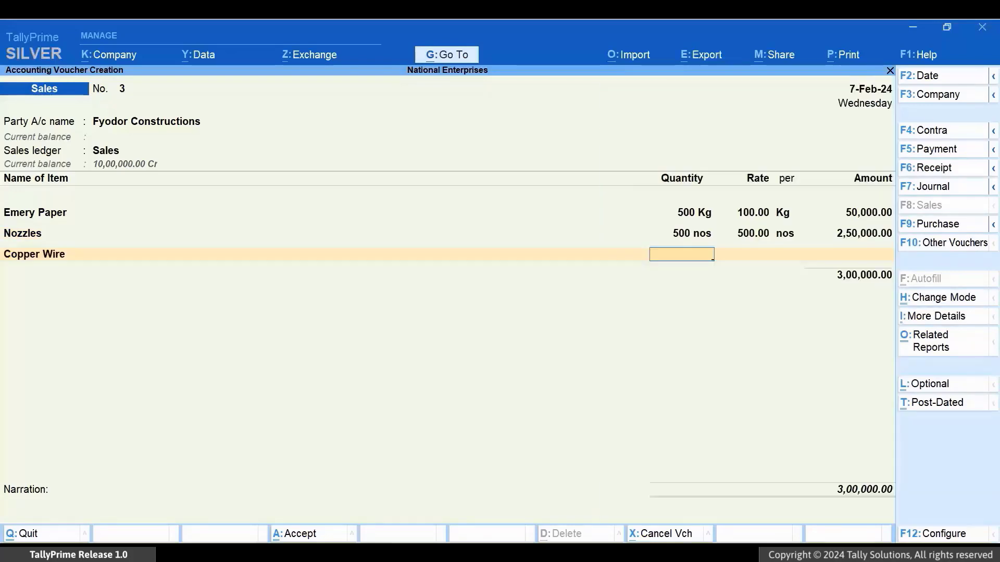
pyautogui.write('500')
pyautogui.press('Return')
pyautogui.write('2000')
pyautogui.press('Return')
pyautogui.press('Return')
pyautogui.press('Return')
# - Add Portland Cement to the sales voucher with a quantity of 500 Kg at a rate of 3,000
pyautogui.write('Port')
pyautogui.press('Return')
pyautogui.write('500')
pyautogui.press('Return')
pyautogui.write('3,000')
pyautogui.press('Return')
pyautogui.press('Return')
pyautogui.press('Return')
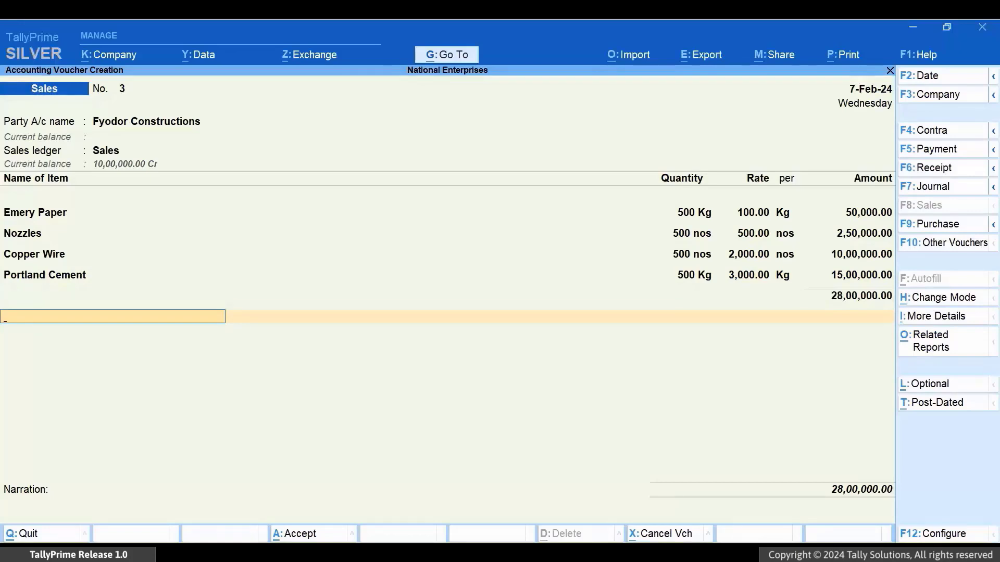
# - Choose the IGST ledger for the tax line, review its ledger master and accept it into the voucher
pyautogui.write('Ig')
pyautogui.hotkey('ctrl', 'Return')
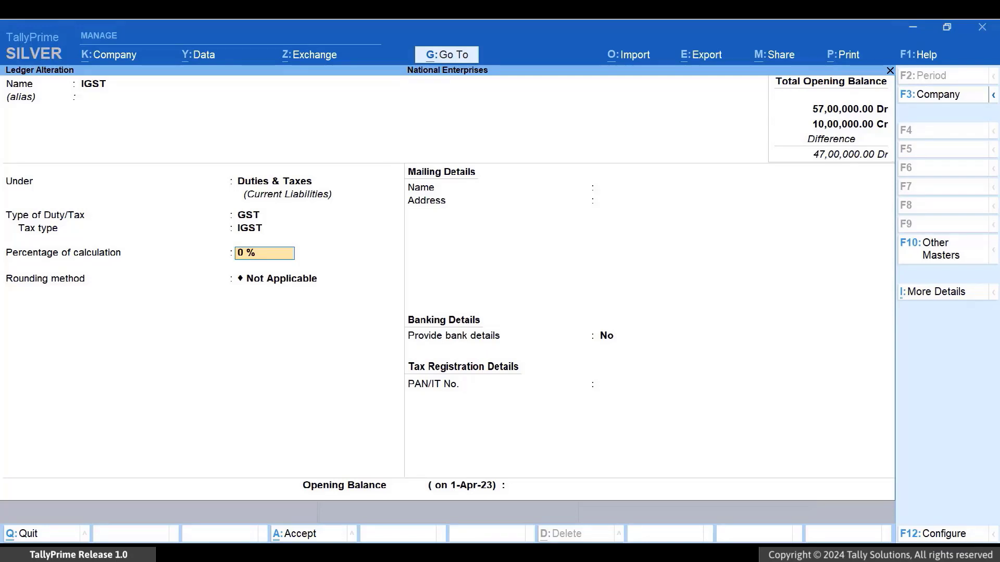
pyautogui.hotkey('ctrl', 'a')
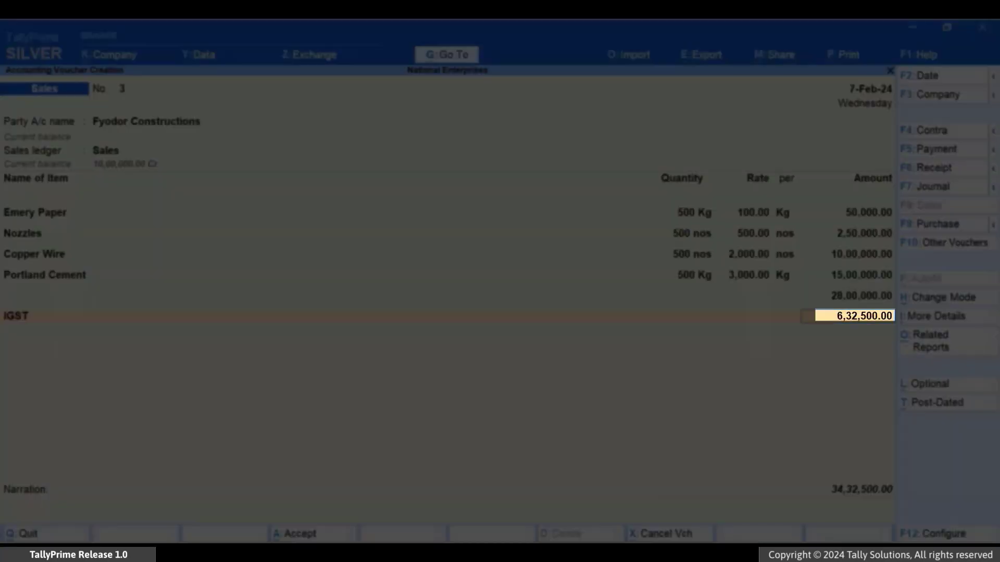
# - Examine the voucher's detailed GST tax analysis, checking each item's rate source, HSN/SAC source and IGST down to Portland Cement
pyautogui.press('alt')
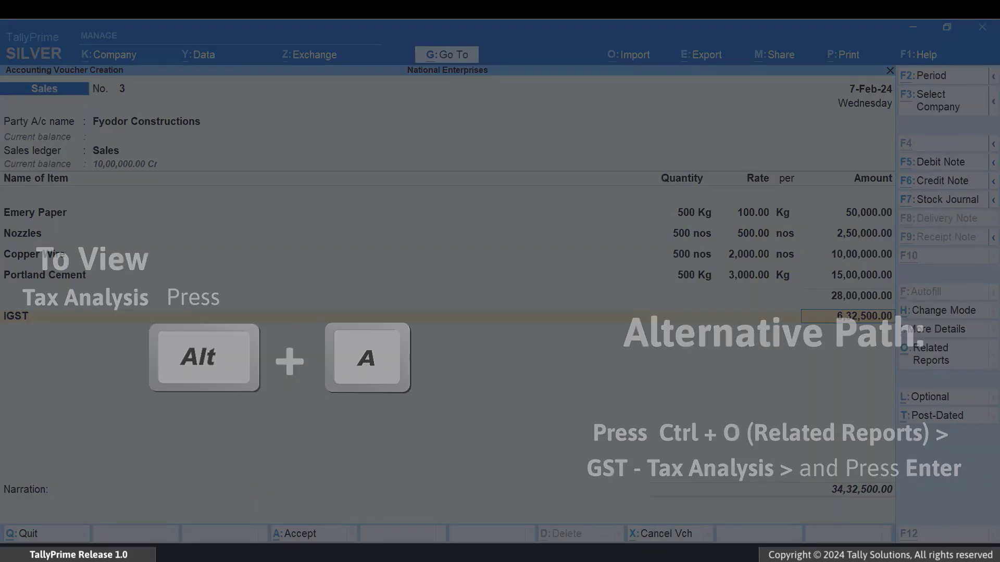
pyautogui.hotkey('alt', 'a')
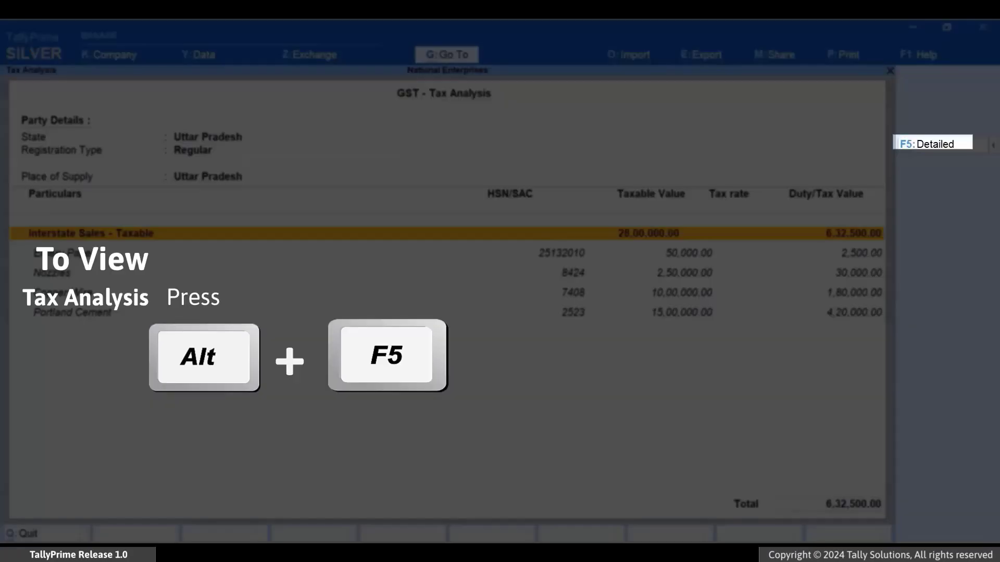
pyautogui.hotkey('alt', 'F5')
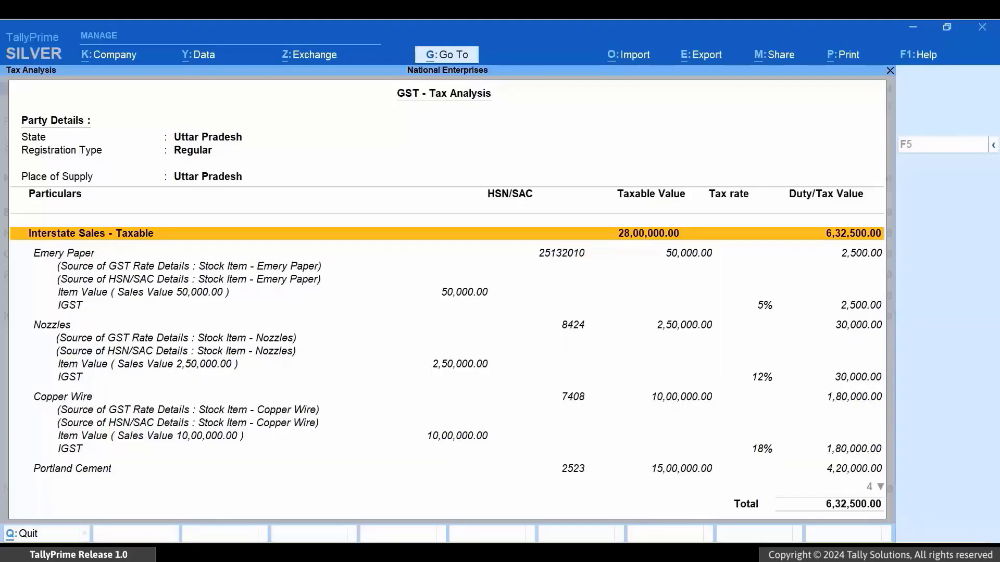
pyautogui.press('Down')
pyautogui.press('Down')
pyautogui.press('Down')
pyautogui.press('Down')
pyautogui.press('Down')
pyautogui.press('Down')
pyautogui.press('Down')
pyautogui.press('Down')
pyautogui.press('Down')
pyautogui.press('Down')
pyautogui.press('Down')
pyautogui.press('Down')
pyautogui.press('Down')
pyautogui.press('Down')
pyautogui.press('Down')
pyautogui.press('Down')
pyautogui.press('Down')
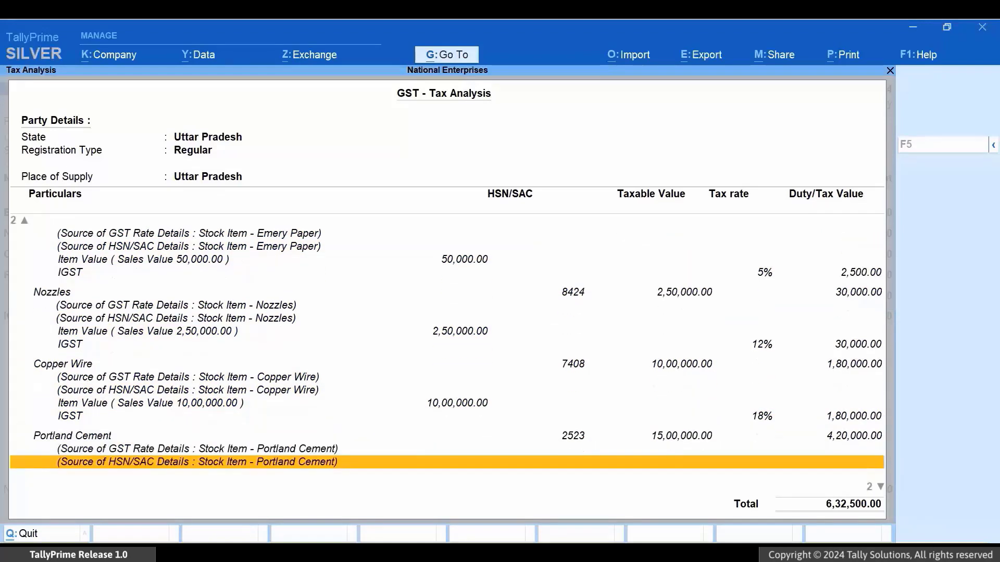
pyautogui.press('Down')
pyautogui.press('Down')
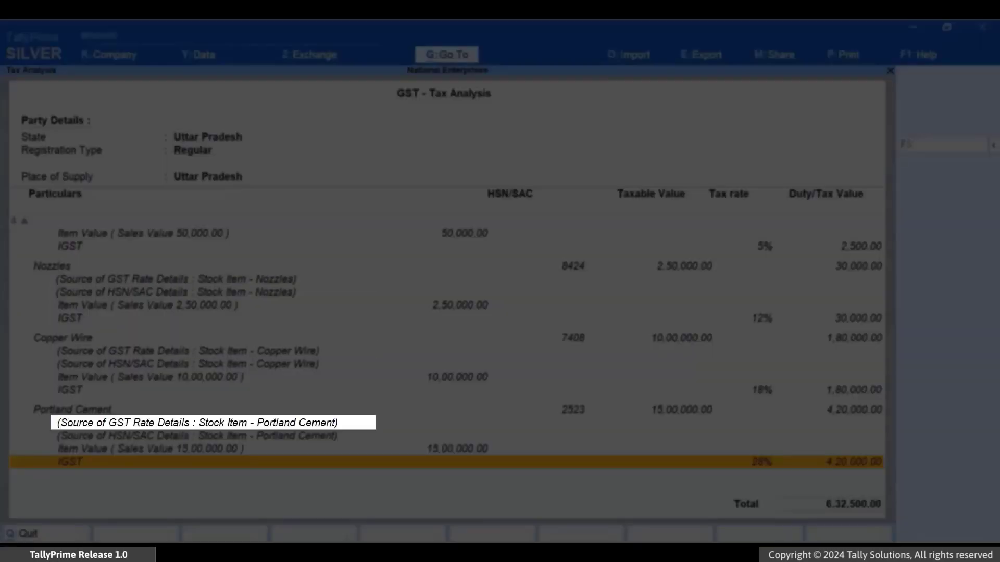
pyautogui.press('Escape')
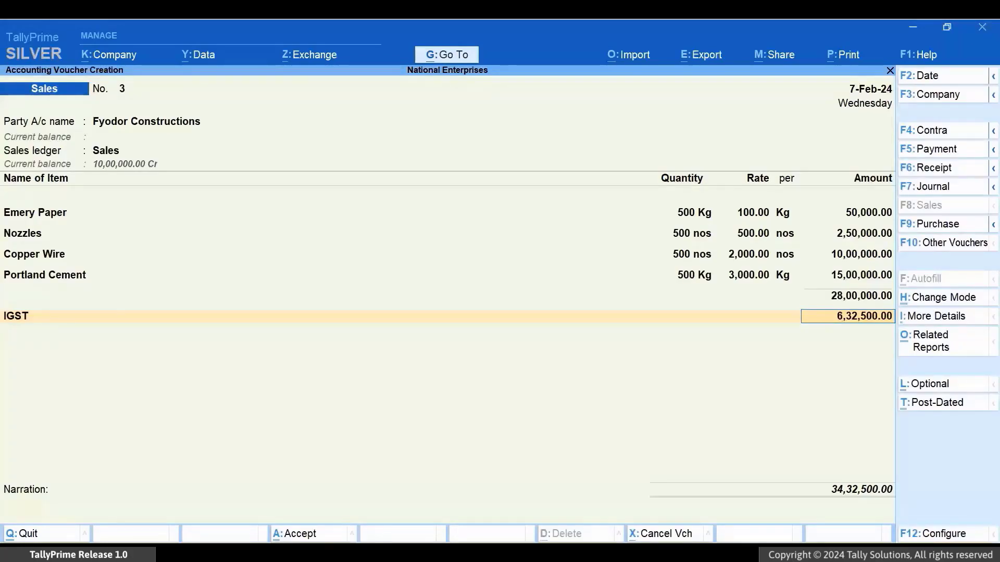
# - Enter the narration "Sales of stock items with different GST rates." and save the sales voucher
pyautogui.press('Return')
pyautogui.press('Return')
pyautogui.write('Sales of stock items with')
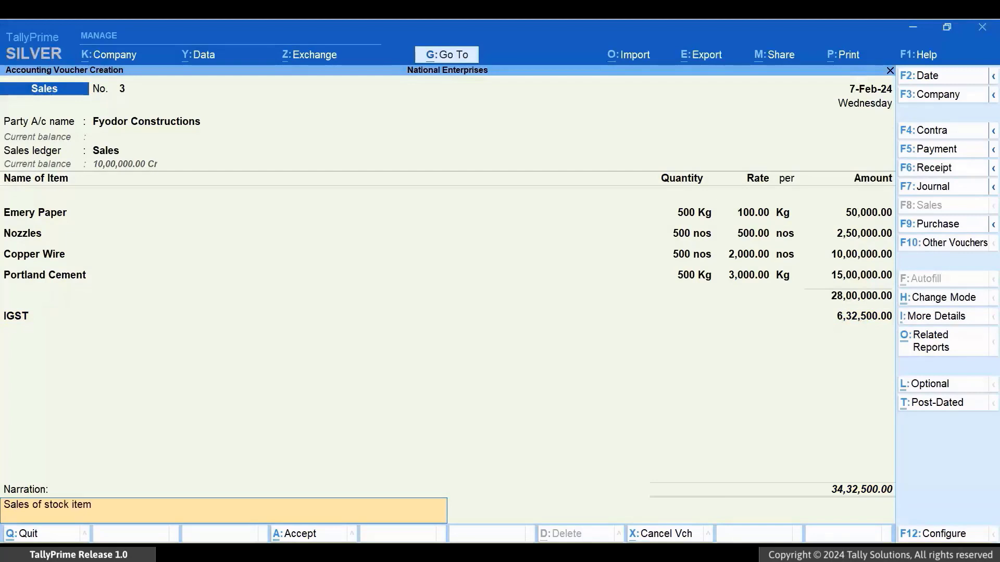
pyautogui.write(' different GST rates.')
pyautogui.press('Return')
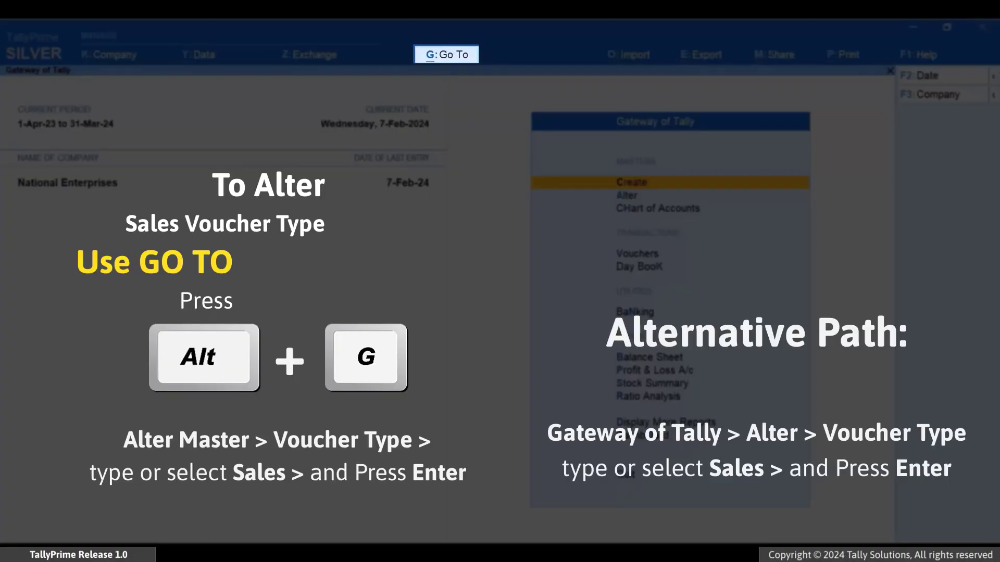
# - Open the Sales voucher type master for alteration
pyautogui.hotkey('alt', 'g')
pyautogui.press('Up')
pyautogui.press('Up')
pyautogui.press('Up')
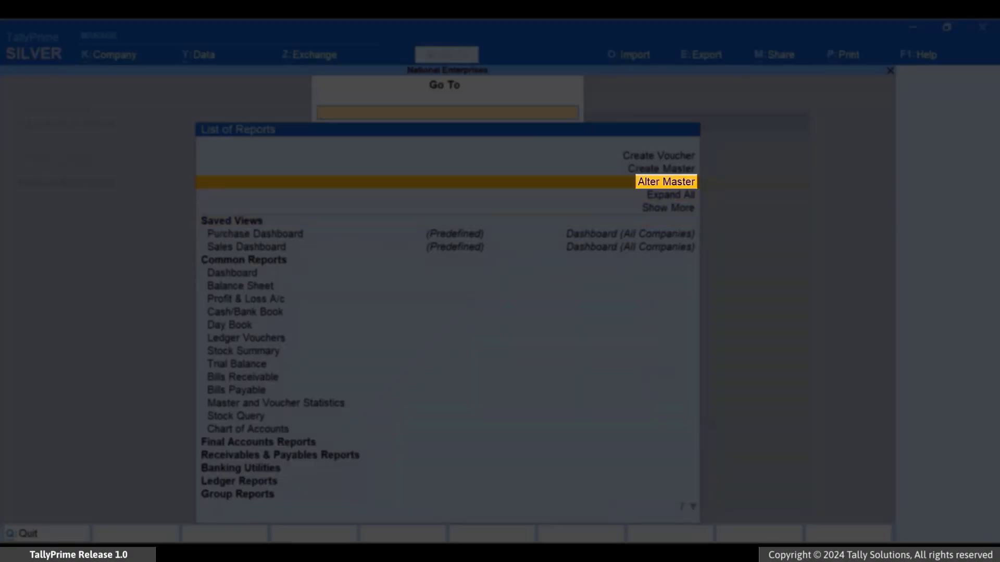
pyautogui.press('Return')
pyautogui.press('Down')
pyautogui.press('Down')
pyautogui.press('Down')
pyautogui.press('Return')
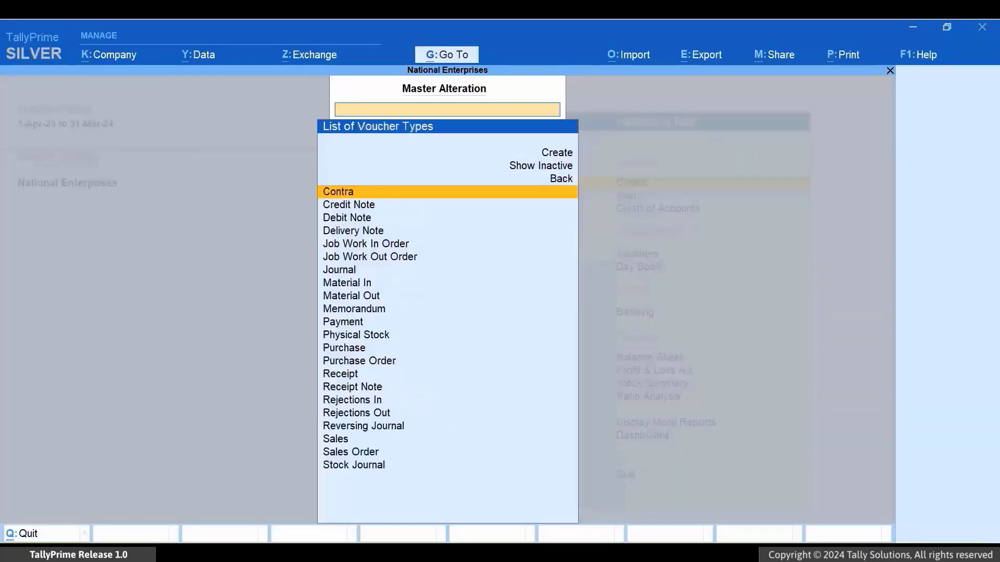
pyautogui.write('Sal')
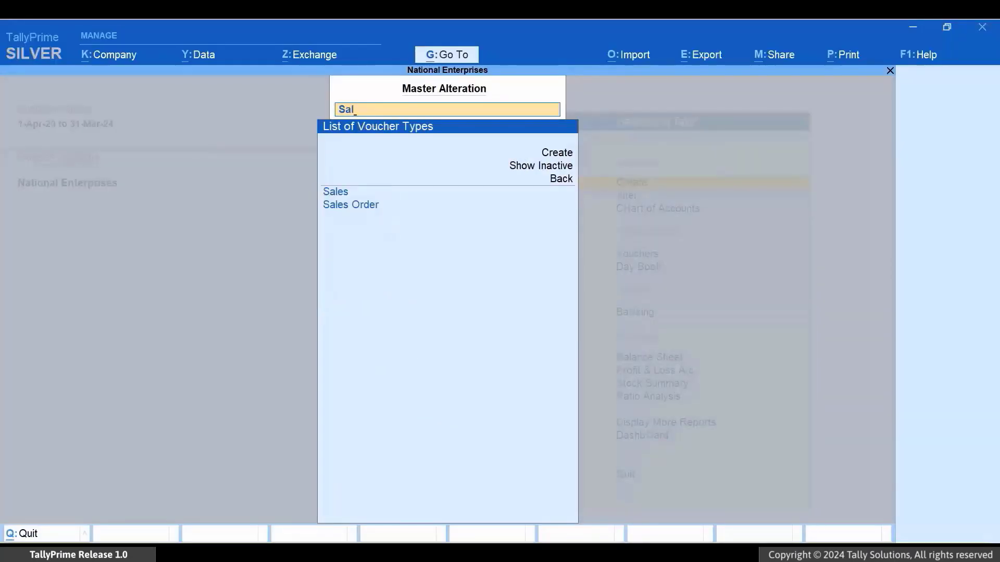
pyautogui.press('Return')
# - Enable default accounting allocations for the Sales voucher type and open its default accounting entries for setup
pyautogui.click(237, 443)
pyautogui.write('y')
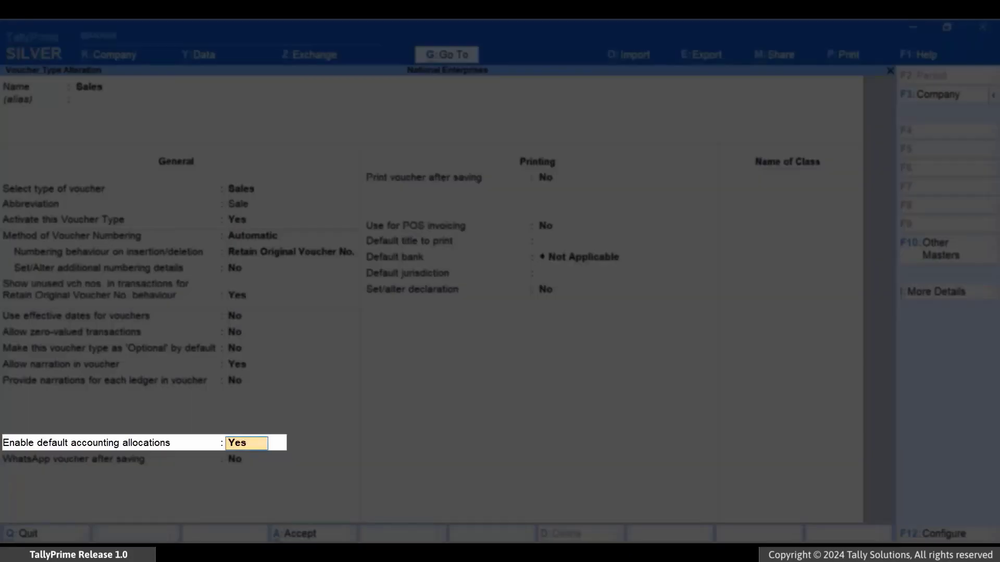
pyautogui.press('Return')
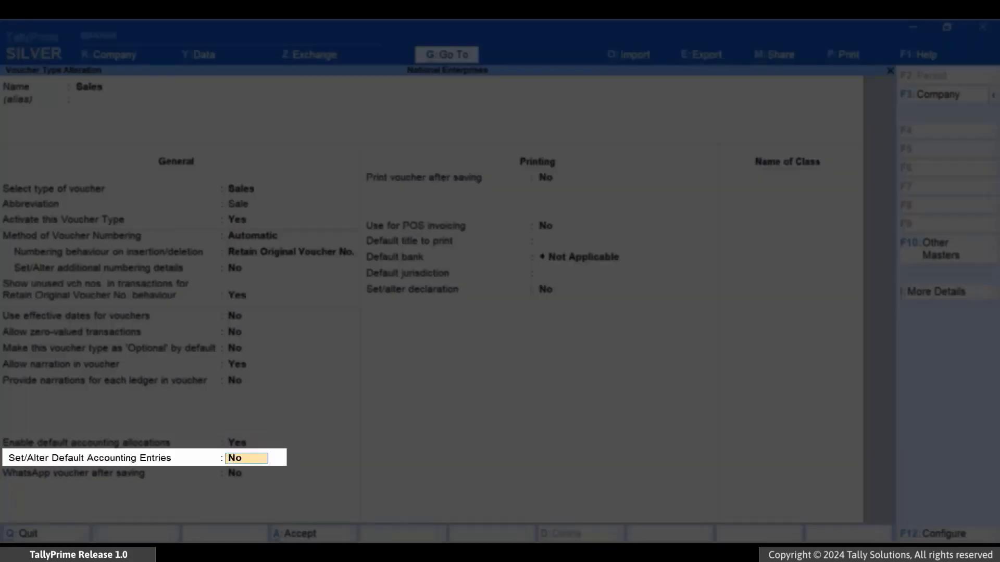
pyautogui.write('Yes')
pyautogui.press('Return')
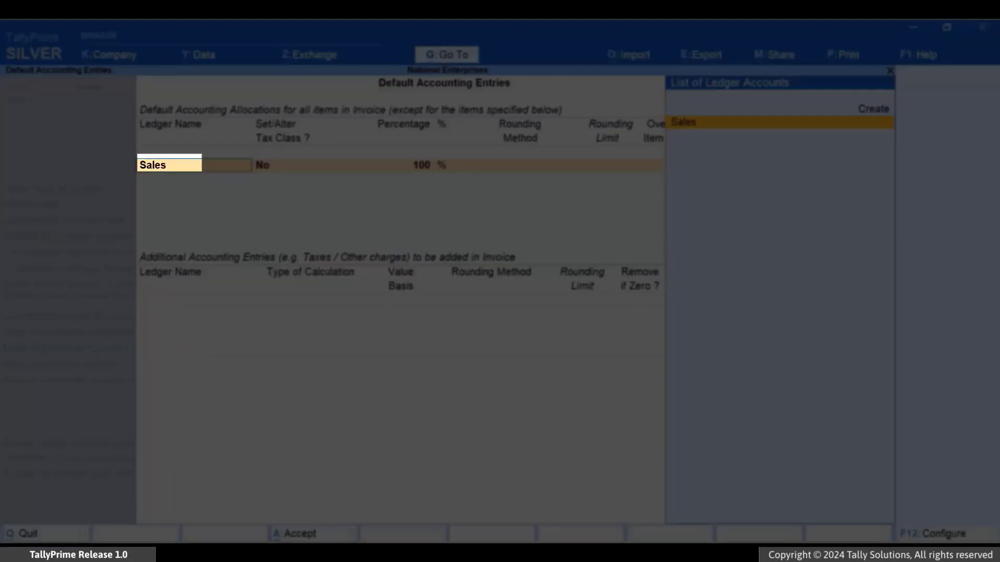
# - Allocate all invoice items to the Sales ledger at 100%, with tax class alteration and item default override set to No
pyautogui.press('Return')
pyautogui.press('Return')
pyautogui.press('Return')
pyautogui.press('Return')
pyautogui.press('Return')
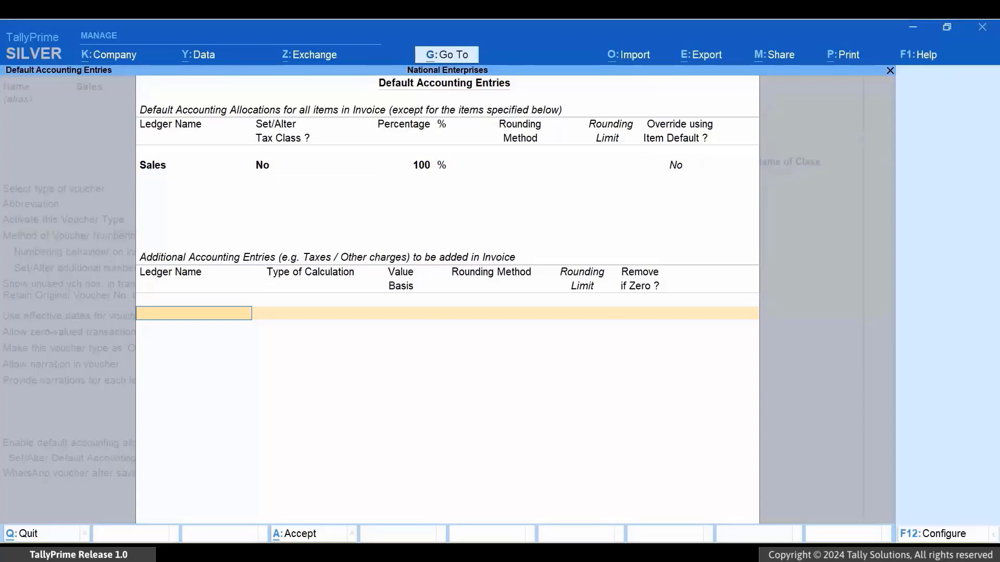
# - Add the IGST@5% ledger as an additional accounting entry, with removal if zero set to Yes
pyautogui.write('I')
pyautogui.press('Down')
pyautogui.press('Down')
pyautogui.press('Down')
pyautogui.press('Down')
pyautogui.press('Down')
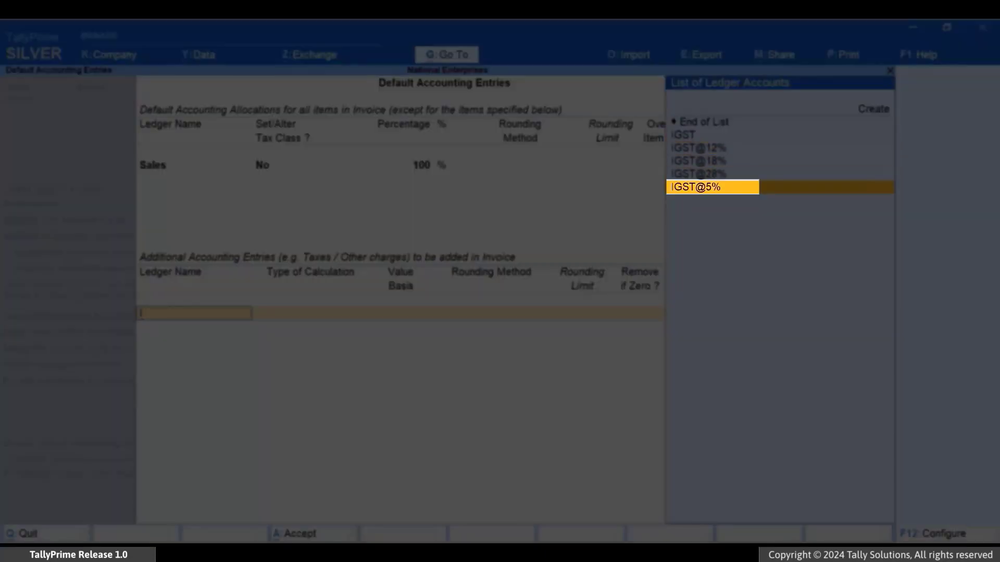
pyautogui.press('Return')
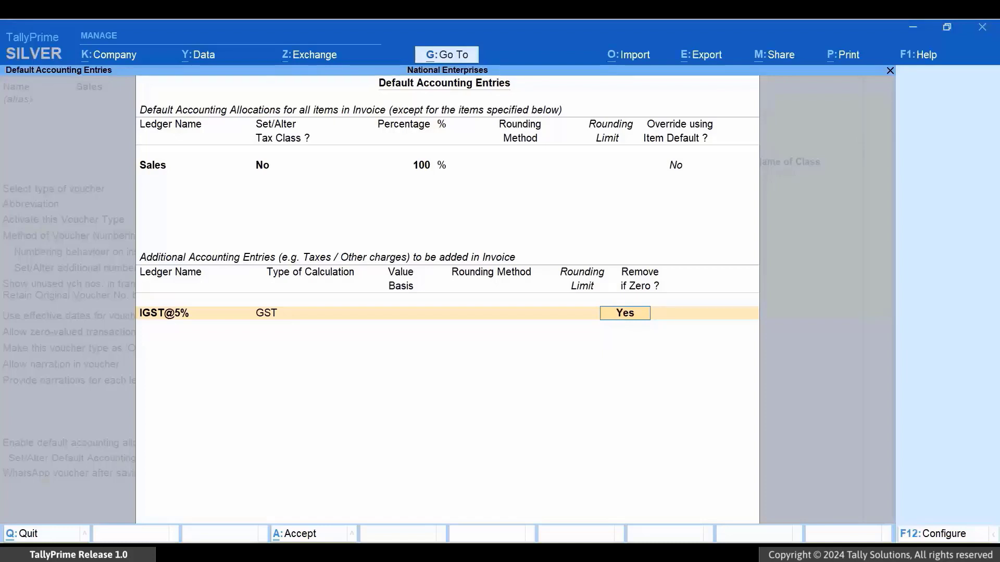
pyautogui.press('Return')
# - Add IGST@12%, IGST@18% and IGST@28% as further additional accounting entries, each with removal if zero set to Yes
pyautogui.write('I')
pyautogui.press('Down')
pyautogui.press('Return')
pyautogui.press('Return')
pyautogui.write('I')
pyautogui.press('Down')
pyautogui.press('Down')
pyautogui.press('Return')
pyautogui.press('Return')
pyautogui.write('I')
pyautogui.press('Down')
pyautogui.press('Down')
pyautogui.press('Down')
pyautogui.press('Return')
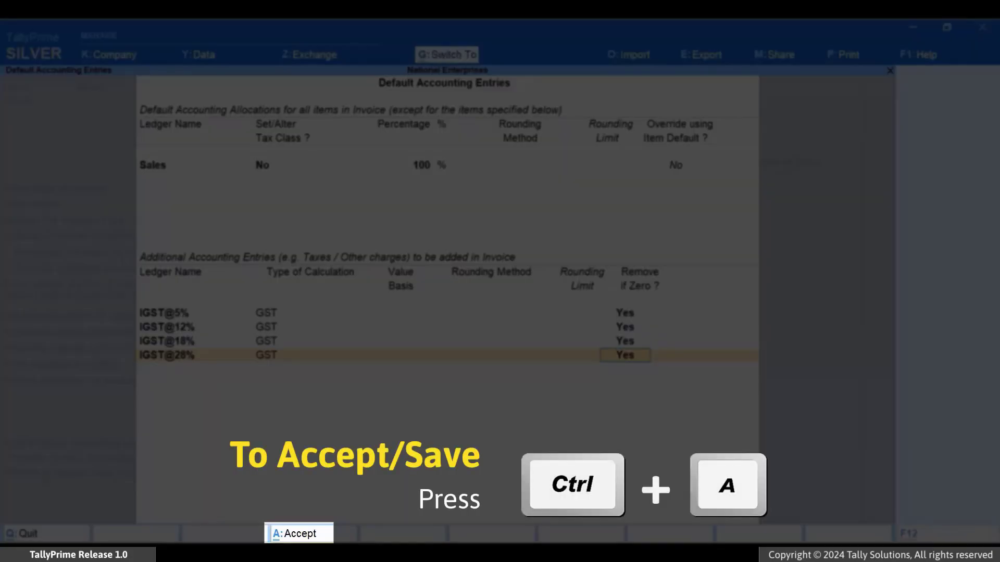
# - Accept the default accounting entries, save the Sales voucher type and return to the Gateway of Tally
pyautogui.hotkey('ctrl', 'a')
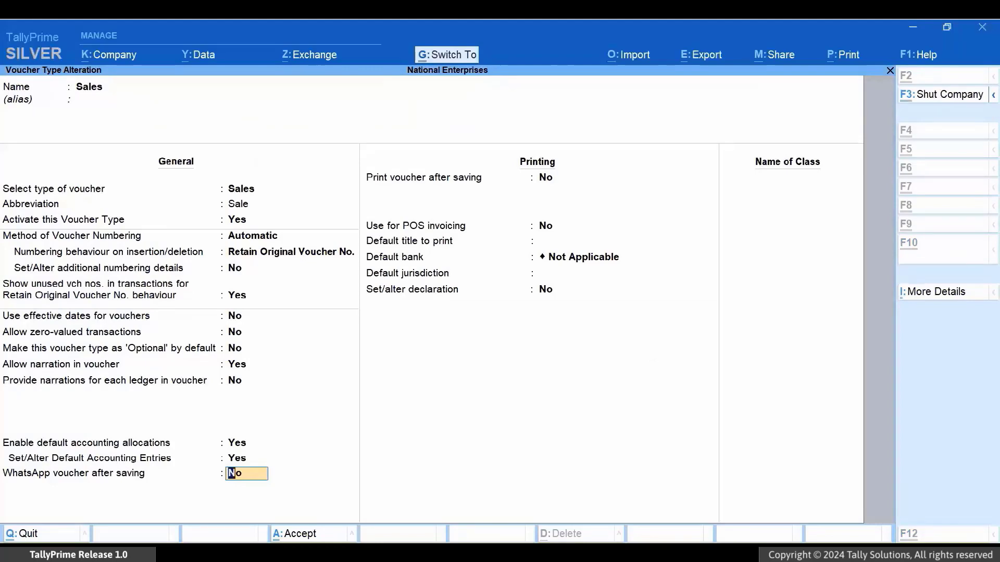
pyautogui.hotkey('ctrl', 'a')
pyautogui.press('Escape')
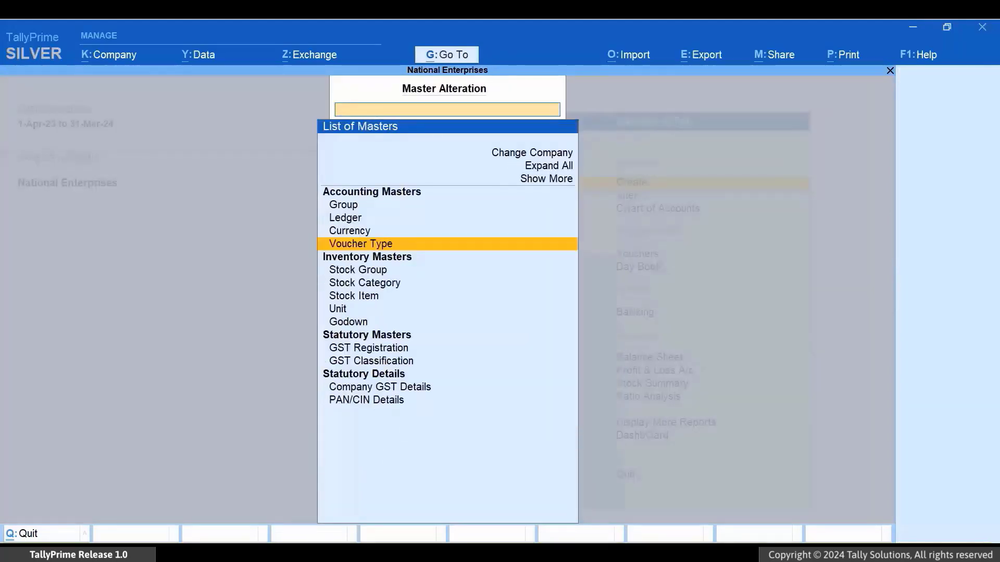
pyautogui.press('Escape')
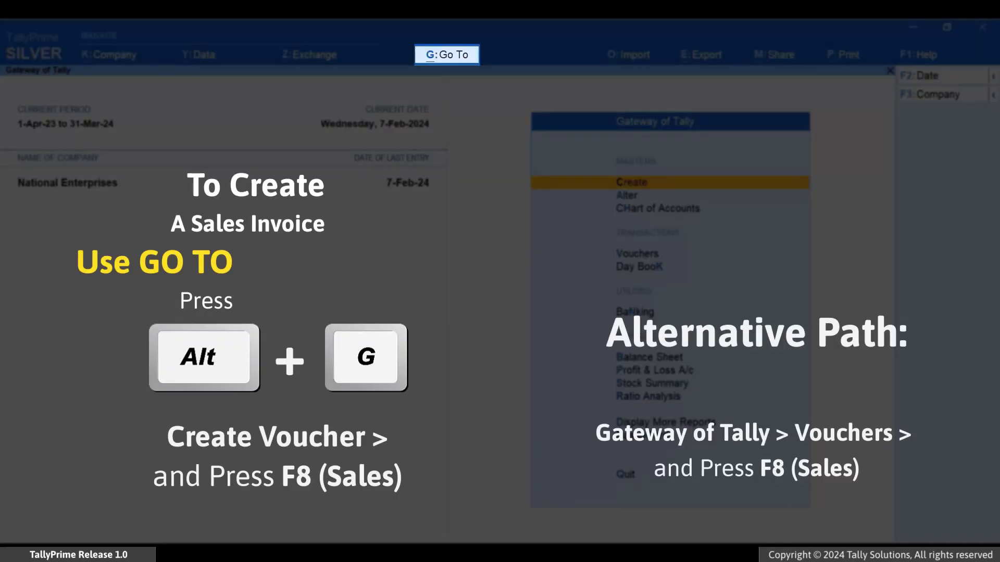
# - Start creating a new sales voucher
pyautogui.hotkey('alt', 'g')
pyautogui.press('Up')
pyautogui.press('Up')
pyautogui.press('Up')
pyautogui.press('Up')
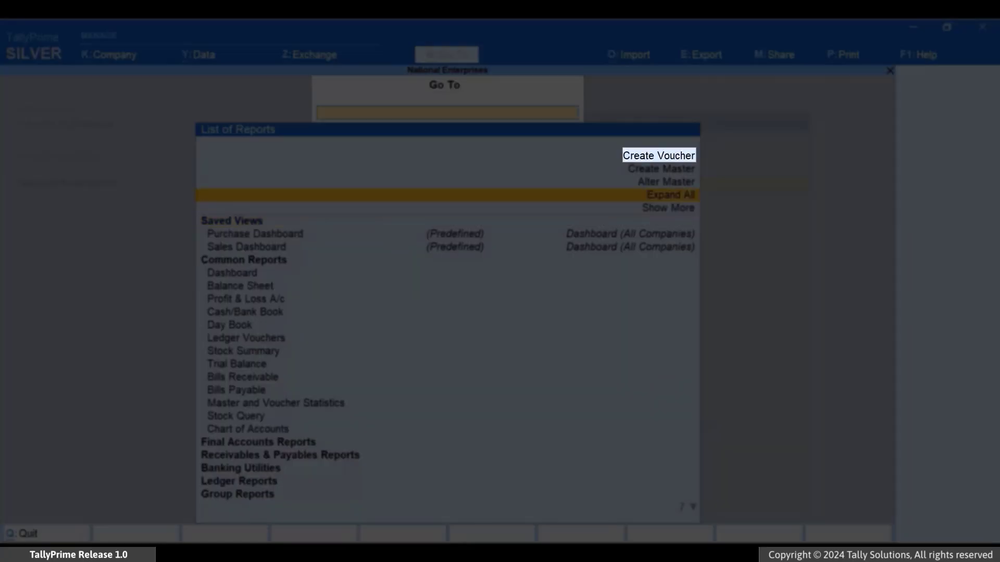
pyautogui.press('Up')
pyautogui.press('Return')
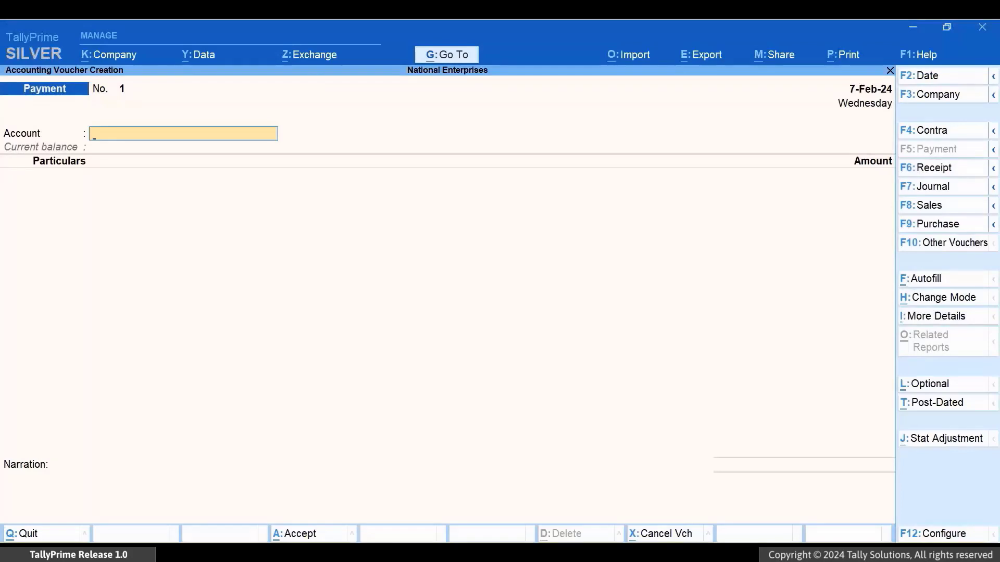
pyautogui.press('F8')
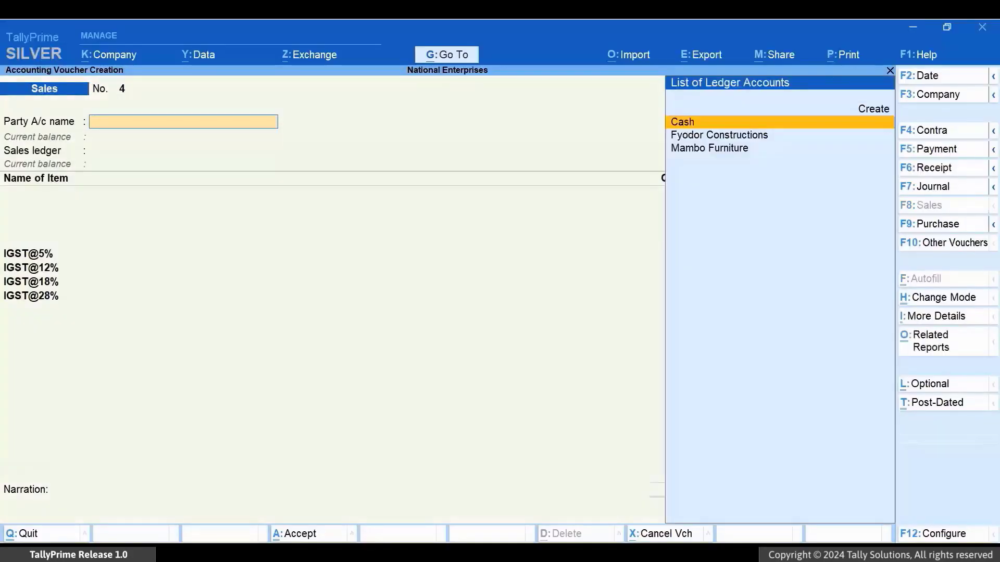
# - Set the party account to Fyodor Constructions, accept its party details and choose Sales as the sales ledger
pyautogui.press('Down')
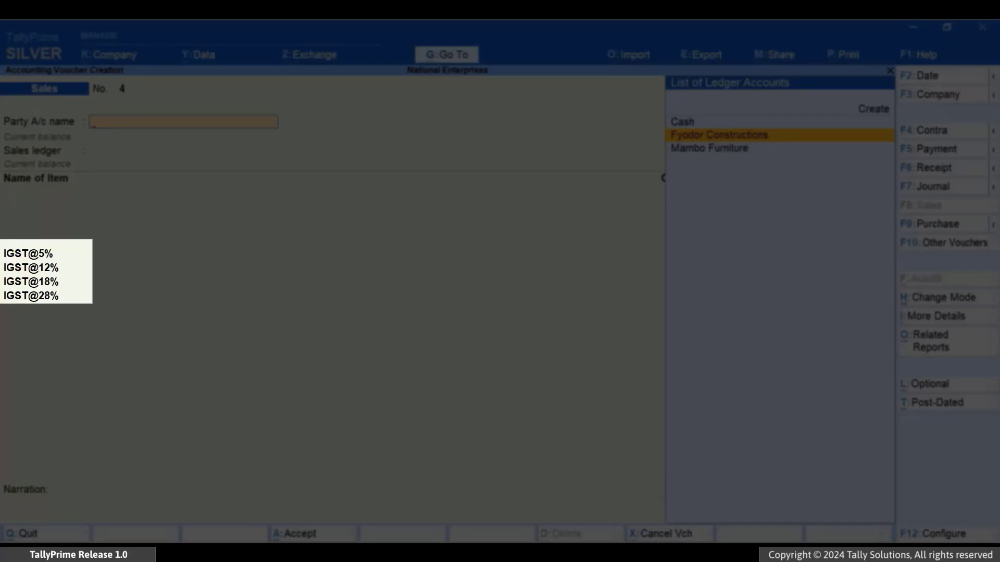
pyautogui.press('Return')
pyautogui.hotkey('ctrl', 'a')
pyautogui.hotkey('ctrl', 'a')
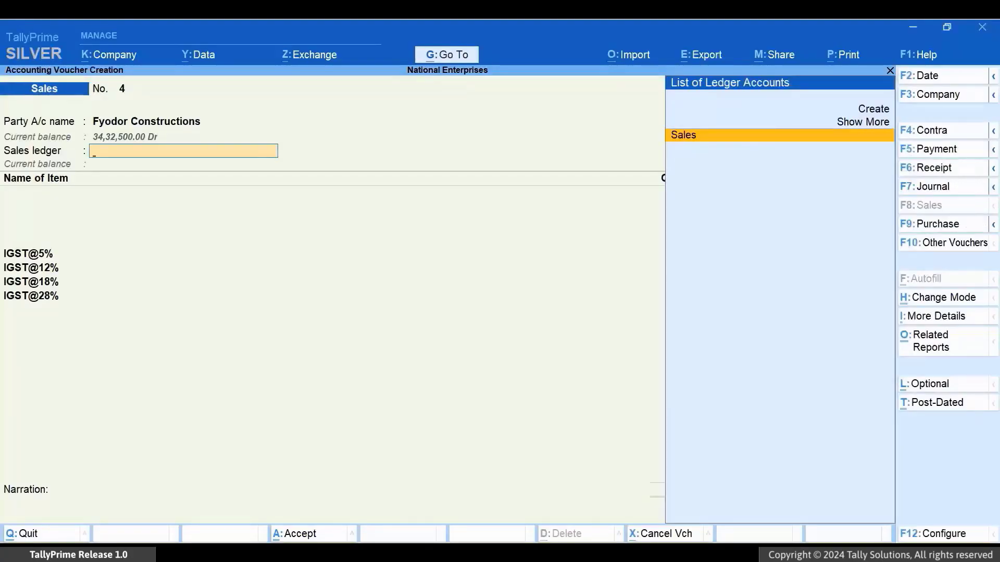
pyautogui.press('Return')
# - Add the stock item Emery Paper with a quantity of 300 Kg at a rate of 100.00 per Kg
pyautogui.write('E')
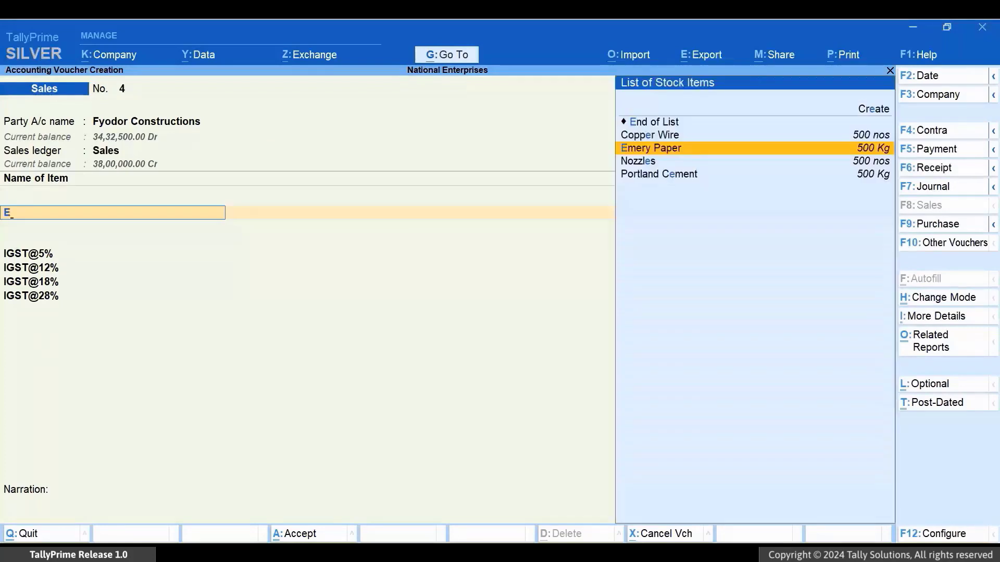
pyautogui.press('Return')
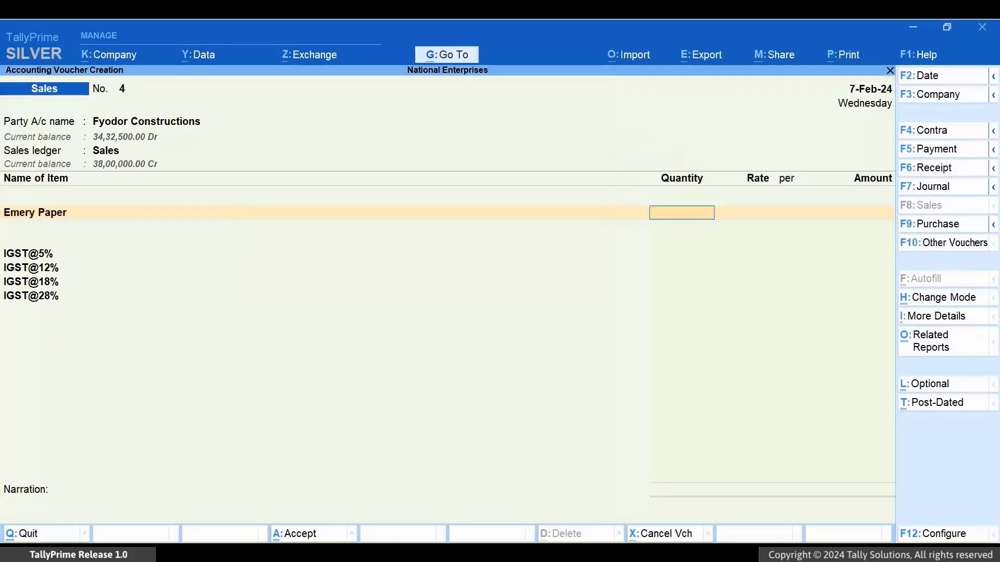
pyautogui.write('300')
pyautogui.press('Return')
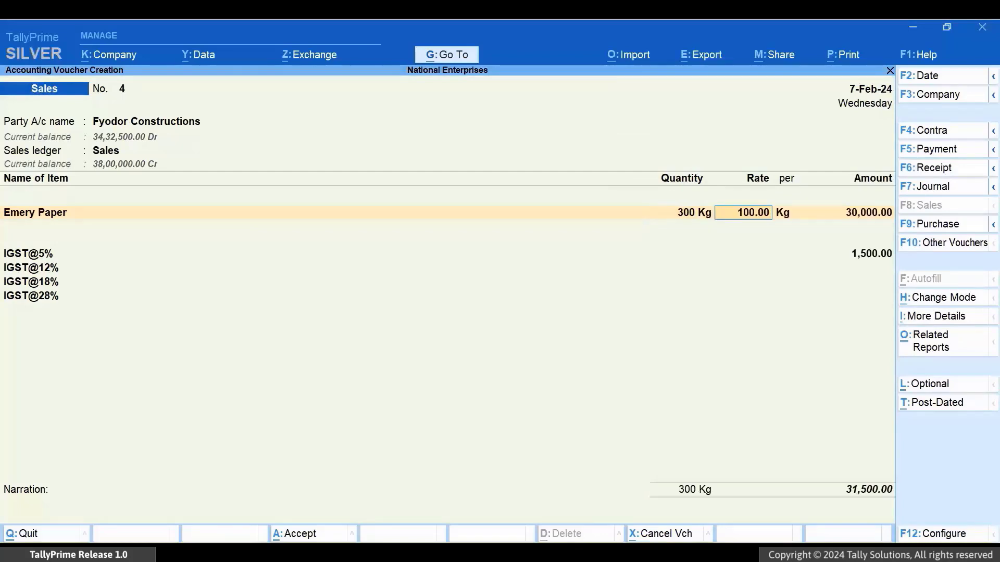
pyautogui.press('Return')
pyautogui.press('Return')
pyautogui.press('Return')
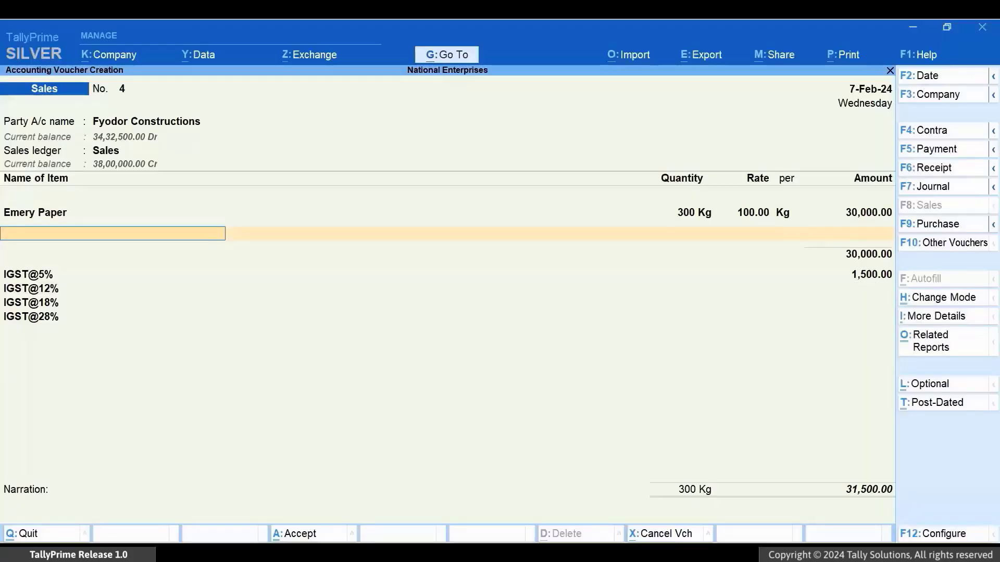
# - Add the stock item Nozzles with a quantity of 300 nos at a rate of 500.00 each
pyautogui.write('Nozzles')
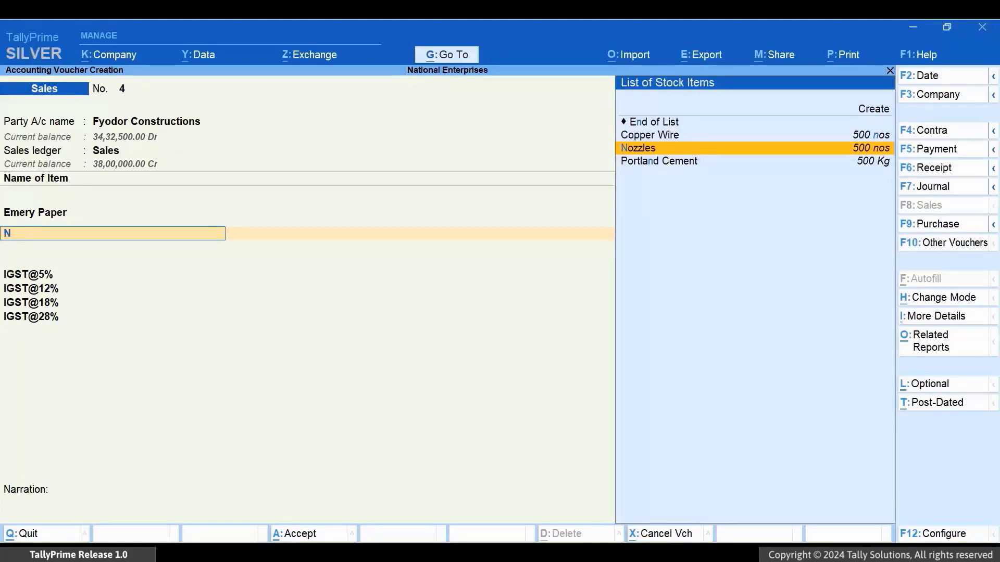
pyautogui.press('Return')
pyautogui.write('300 nos')
pyautogui.press('Return')
pyautogui.press('Return')
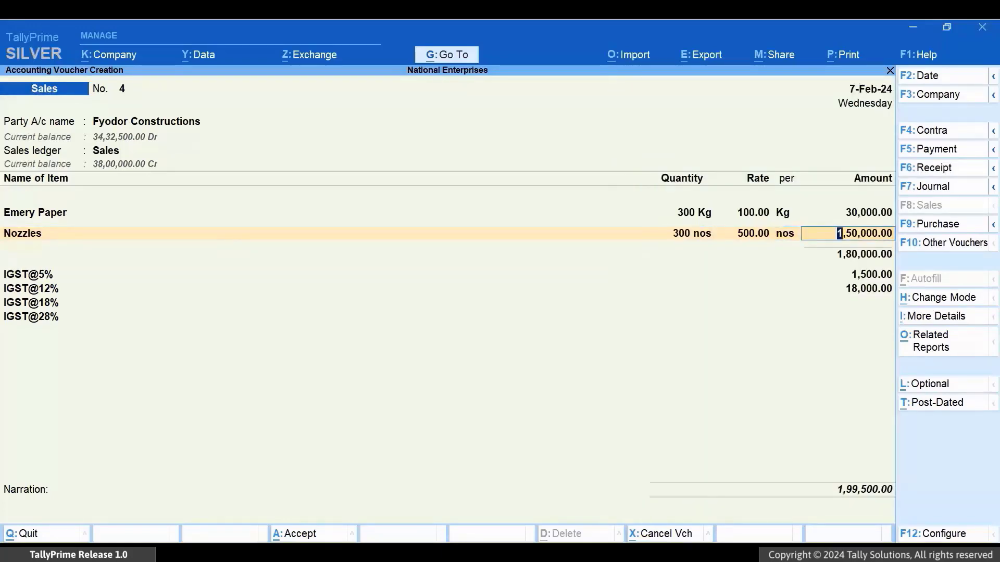
pyautogui.press('Return')
# - Add the stock item Copper Wire with 300 nos at a rate of 2,000.00 each and end the item list
pyautogui.write('C')
pyautogui.press('Return')
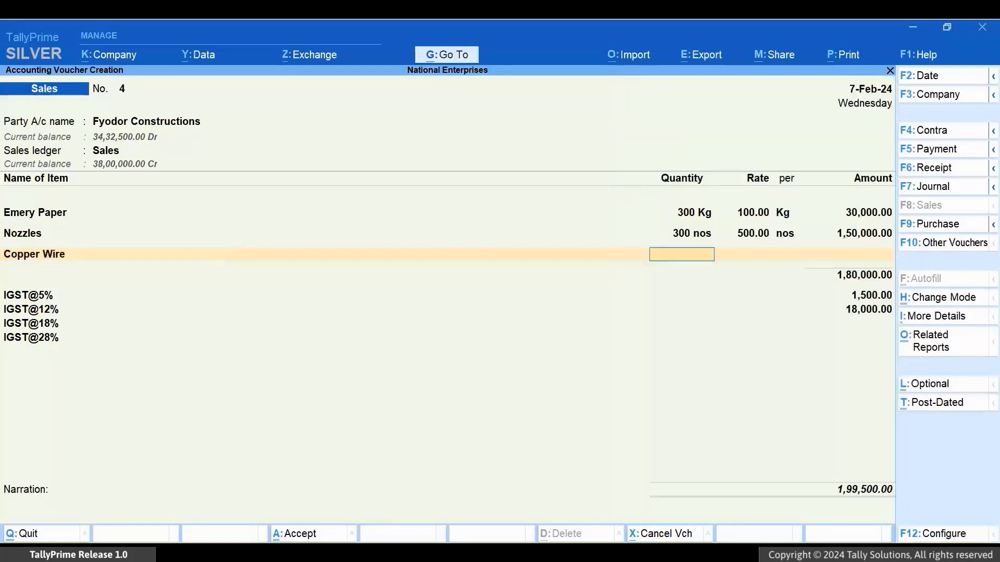
pyautogui.write('300')
pyautogui.press('Return')
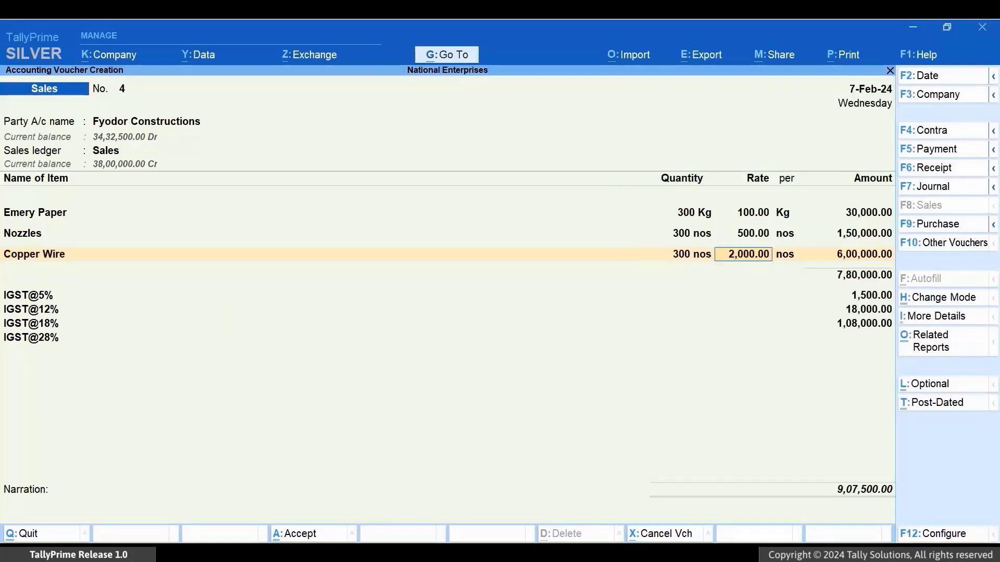
pyautogui.press('Return')
pyautogui.press('Return')
pyautogui.press('Return')
pyautogui.press('Return')
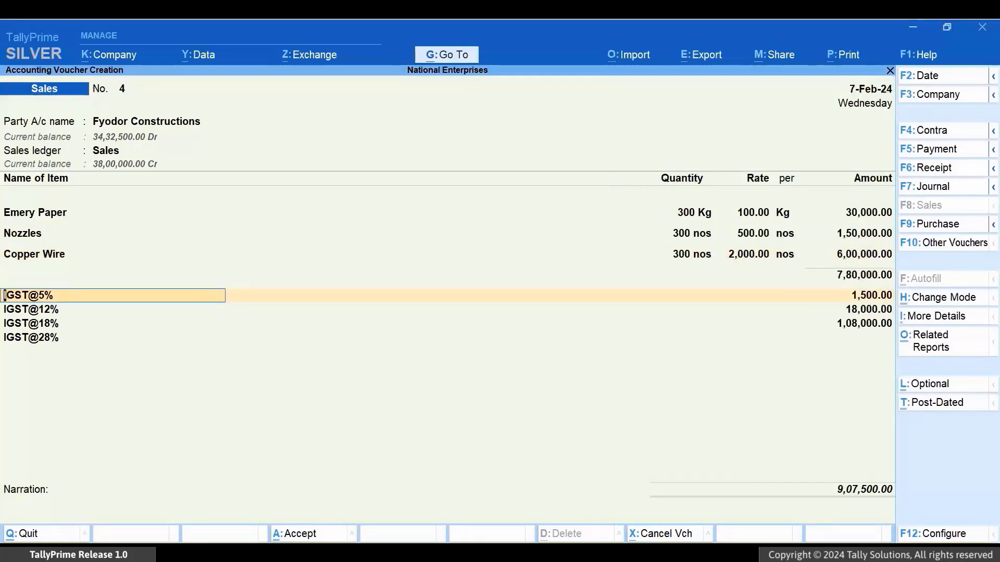
# - Accept the prefilled IGST@5%, IGST@12%, IGST@18% and IGST@28% ledger lines with their calculated amounts
pyautogui.press('Return')
pyautogui.press('Return')
pyautogui.press('Return')
pyautogui.press('Return')
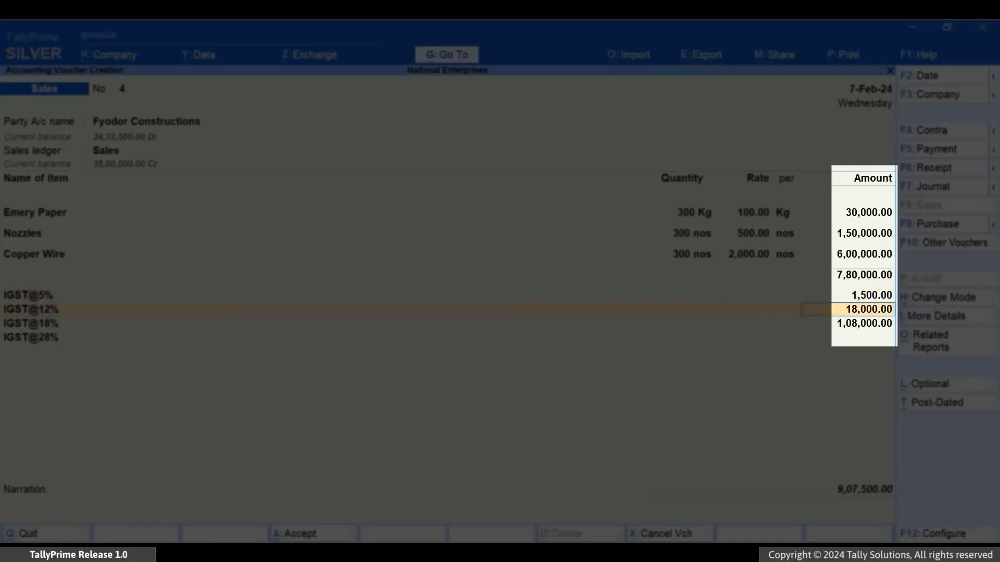
pyautogui.press('Return')
pyautogui.press('Return')
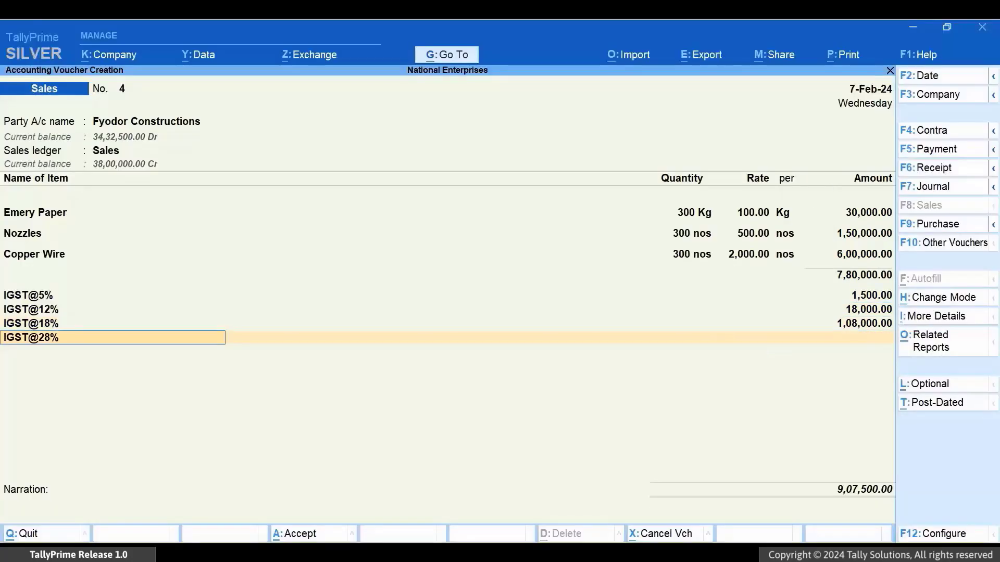
pyautogui.press('Return')
pyautogui.press('Return')
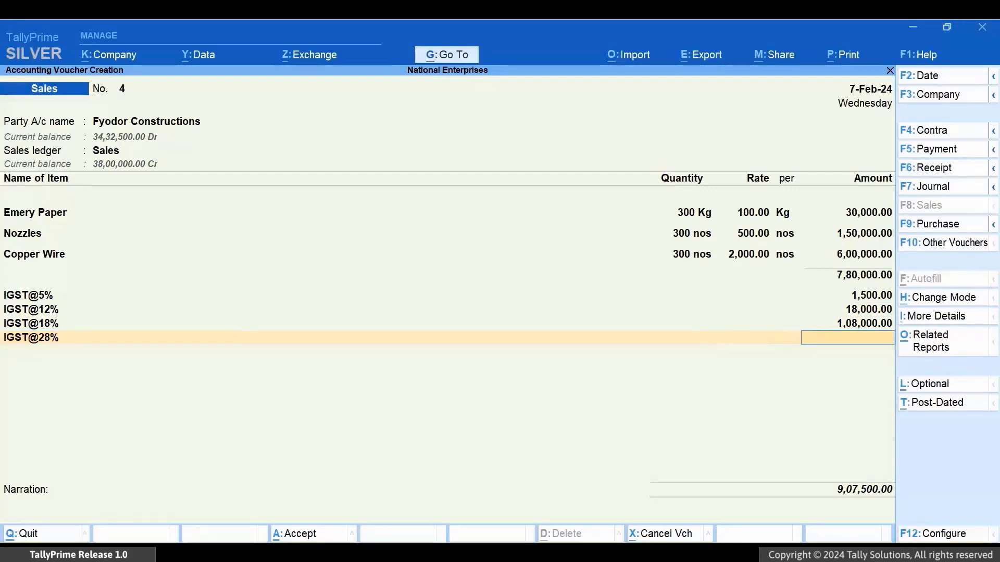
pyautogui.press('Return')
# - Enter the narration "Sales Invoice with default allocations of GST ledgers." and save the sales voucher
pyautogui.press('Return')
pyautogui.press('Return')
pyautogui.write('Sales Invoice with default allocations of GST ledgers.')
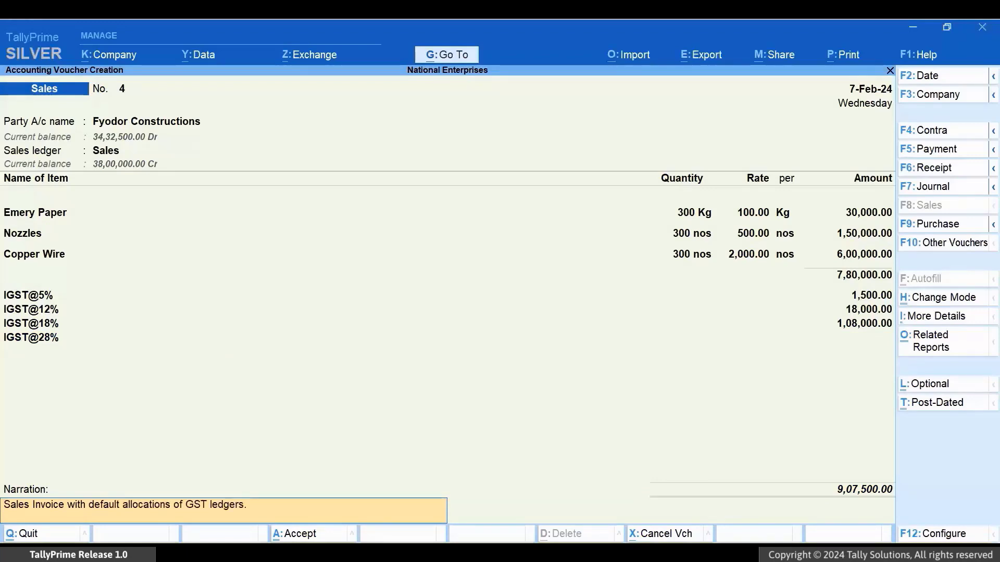
pyautogui.press('ctrl')
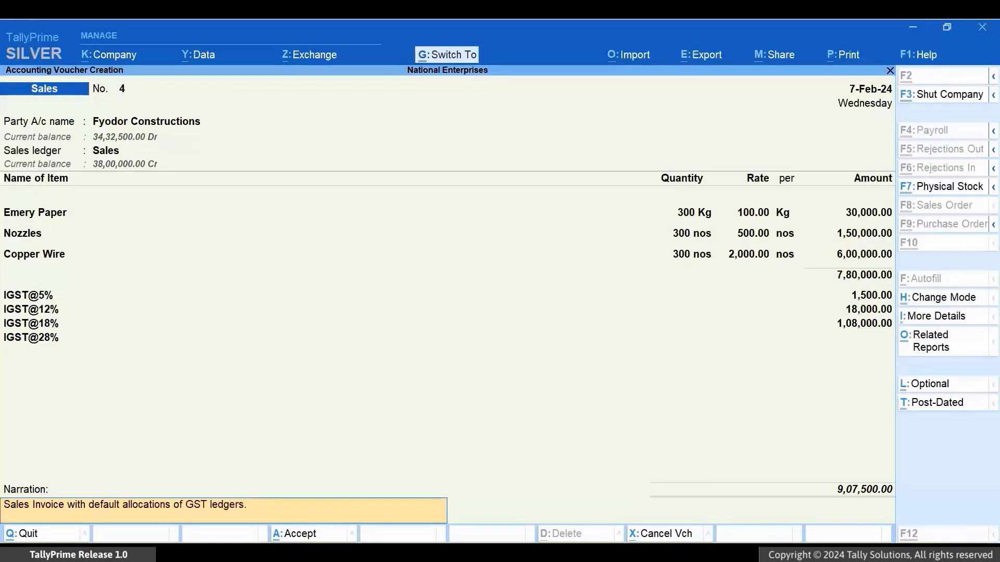
pyautogui.hotkey('ctrl', 'a')
# - Reopen the saved sales voucher and preview its Tax Invoice, checking the item lines, IGST ledgers and HSN/SAC tax summary
pyautogui.press('pageup')
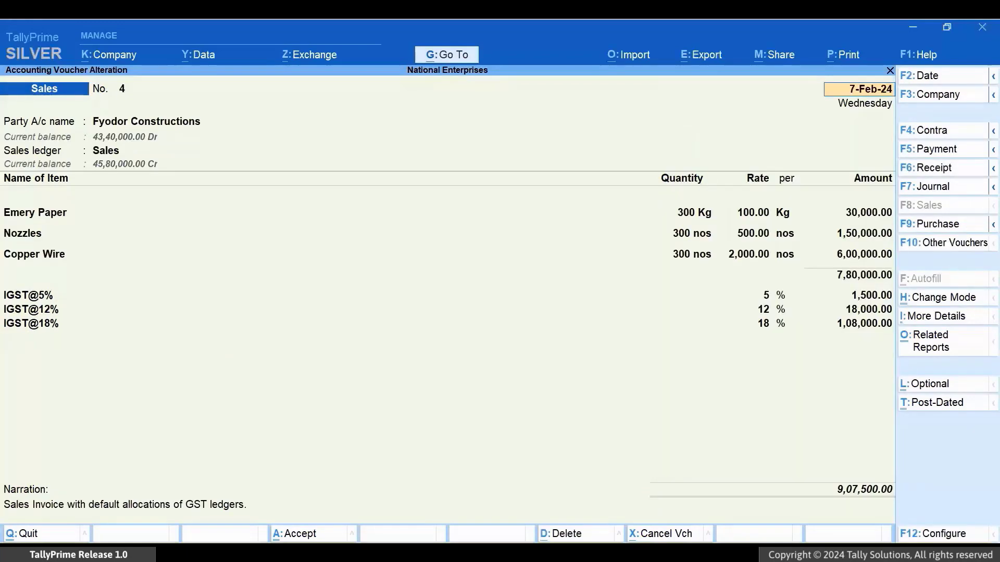
pyautogui.hotkey('ctrl', 'p')
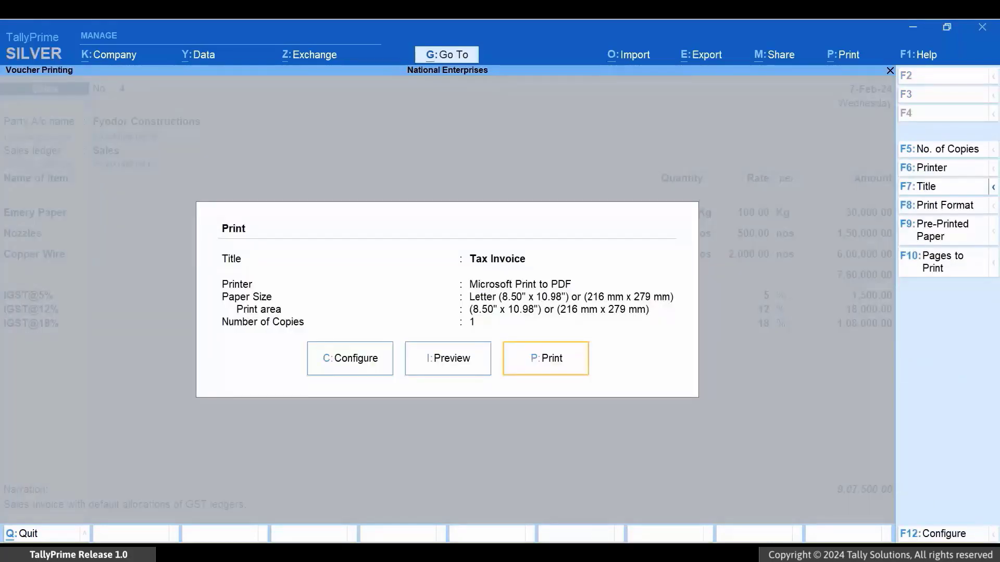
pyautogui.press('i')
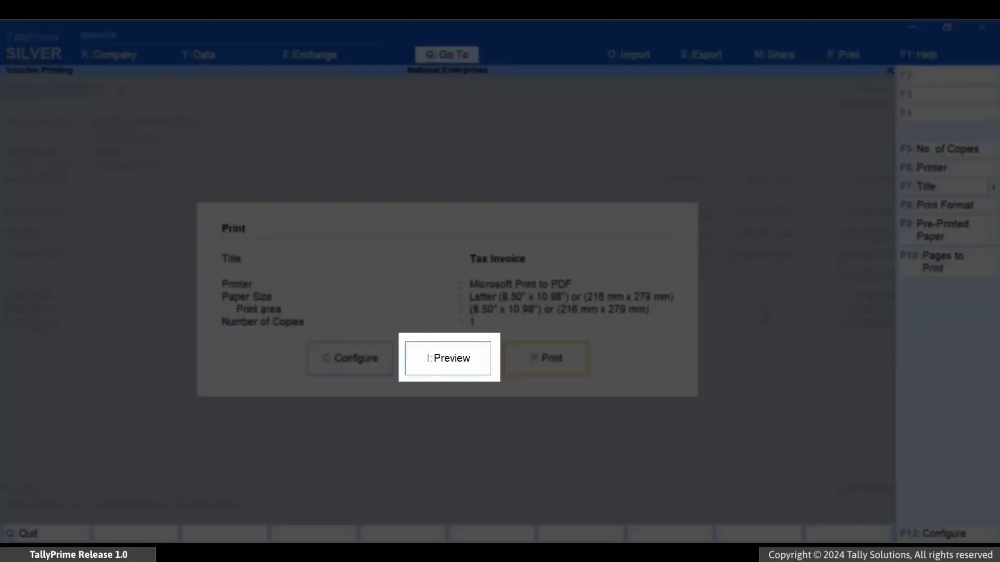
pyautogui.press('Return')
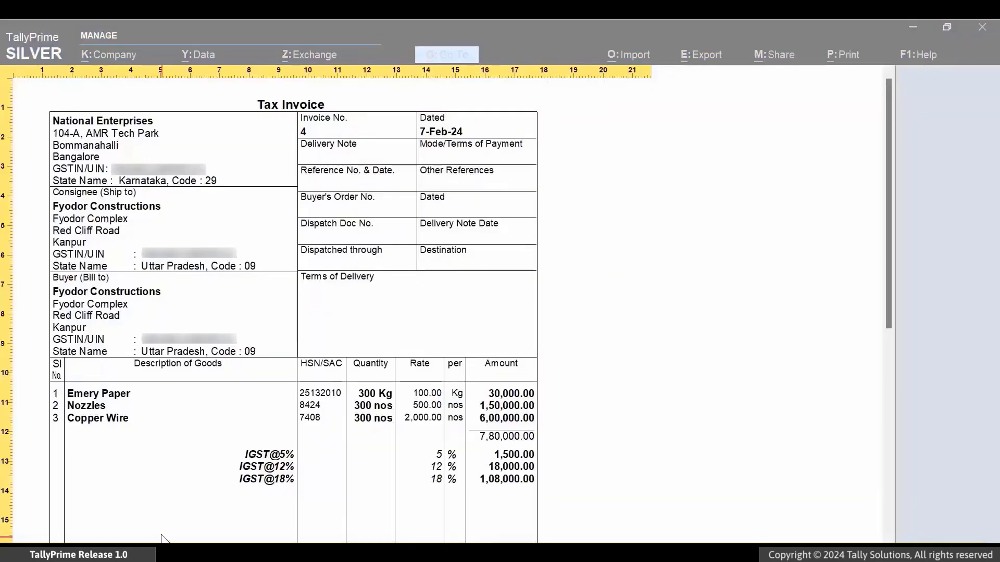
pyautogui.scroll(-5, 169, 462)
pyautogui.scroll(-5, 169, 462)
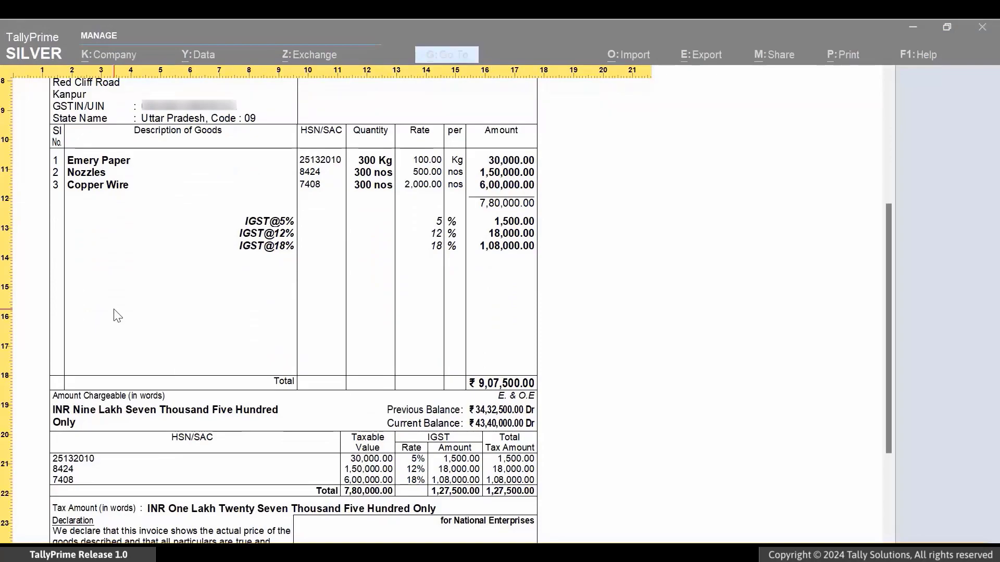
pyautogui.press('Return')
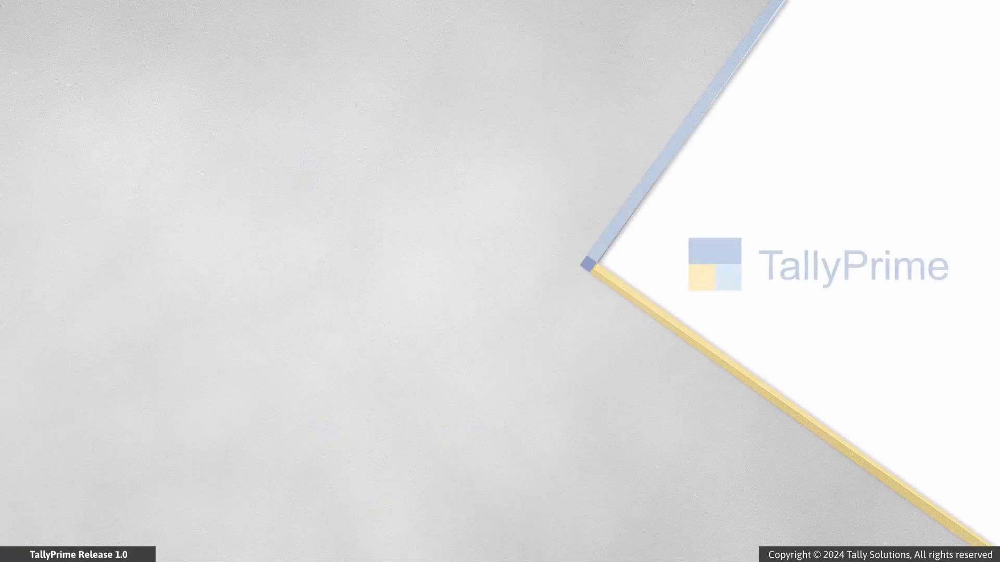